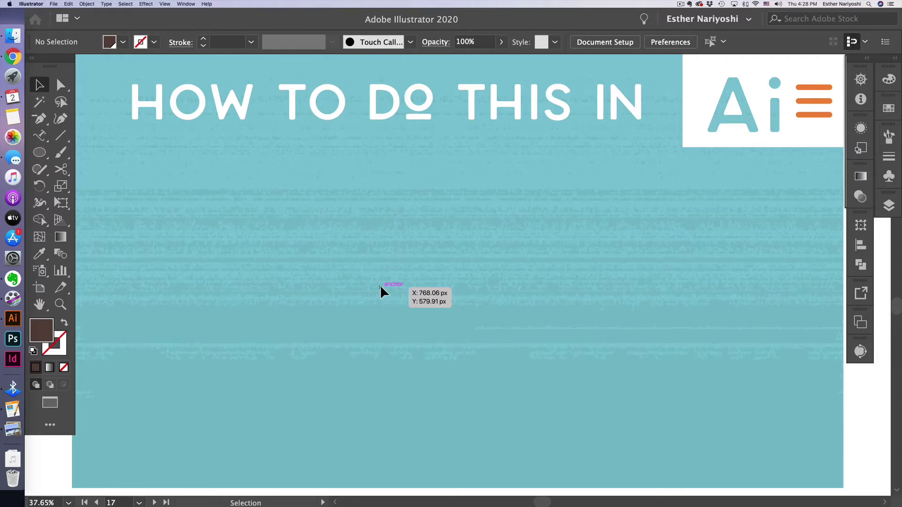
Draw a dark brown rectangle across the artboard centre with the Rectangle tool.
key(l)
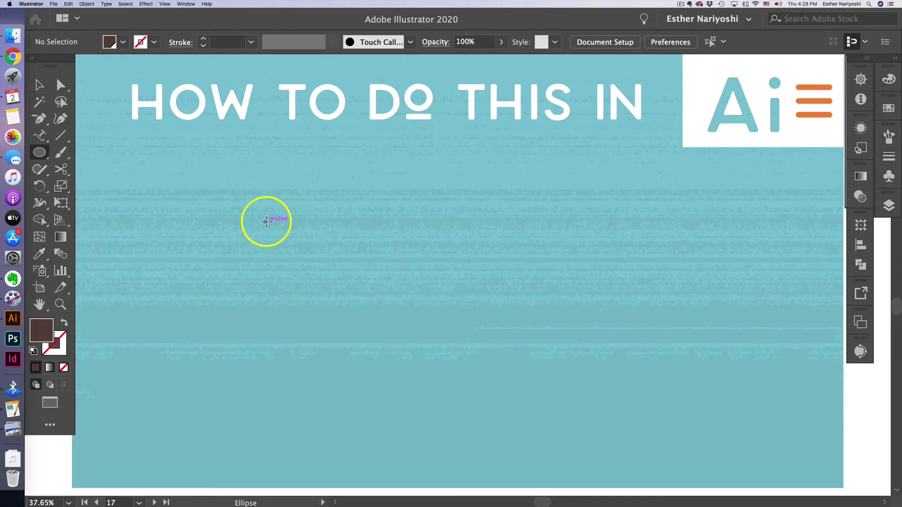
key(m)
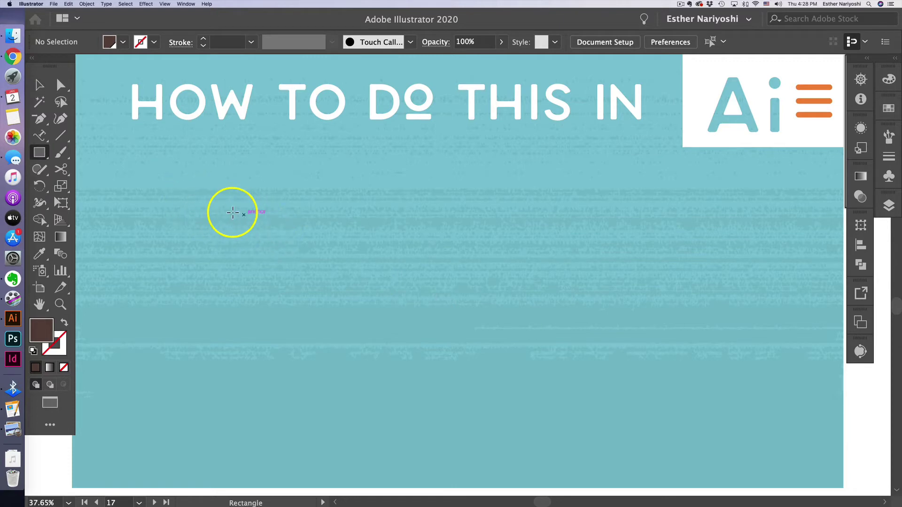
drag(231, 213, 581, 383)
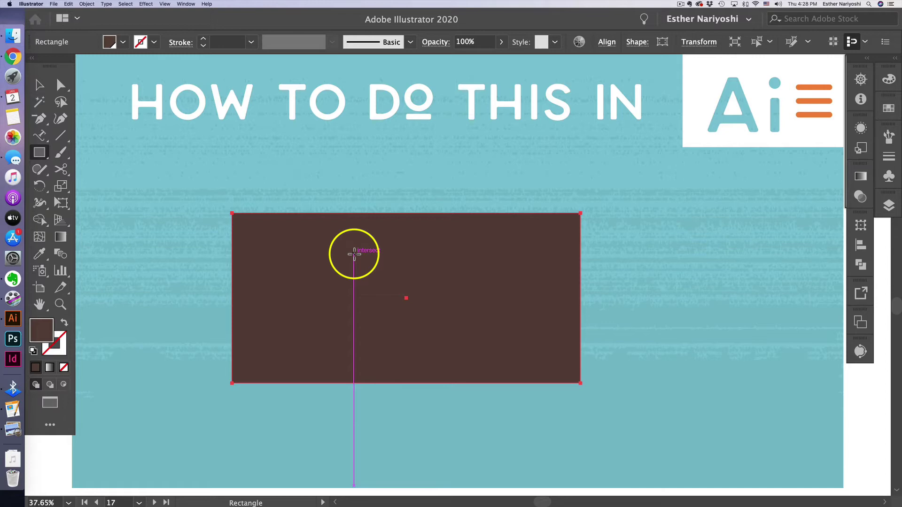
Round all four rectangle corners evenly to about 83 px with the live-corner widget.
key(a)
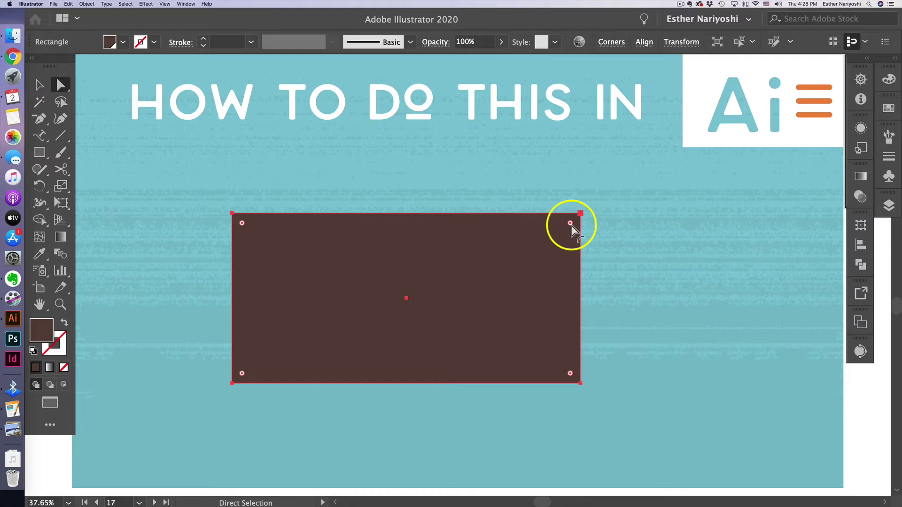
drag(572, 226, 566, 247)
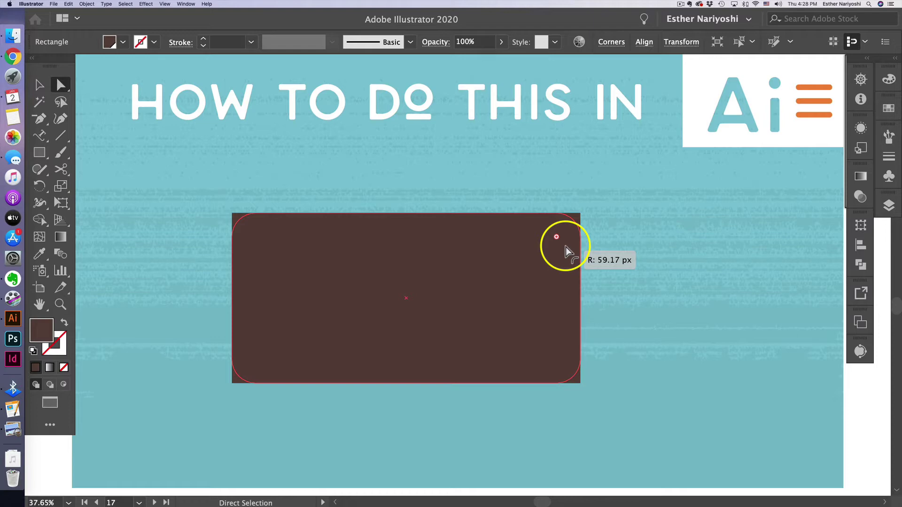
drag(566, 247, 566, 247)
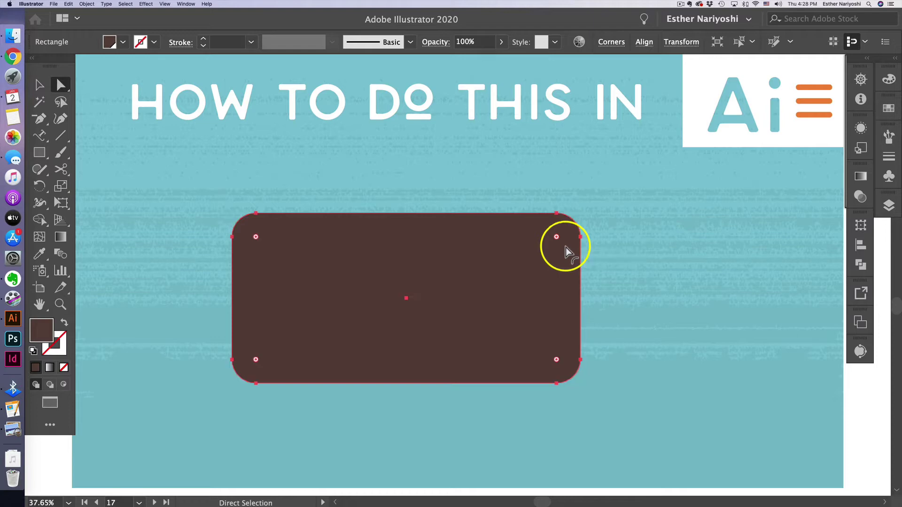
key(super+z)
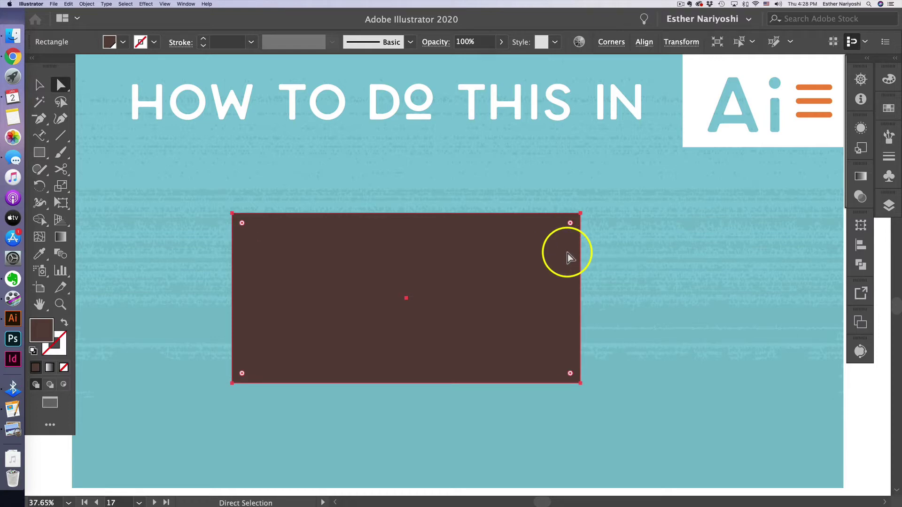
click(582, 214)
drag(570, 223, 499, 296)
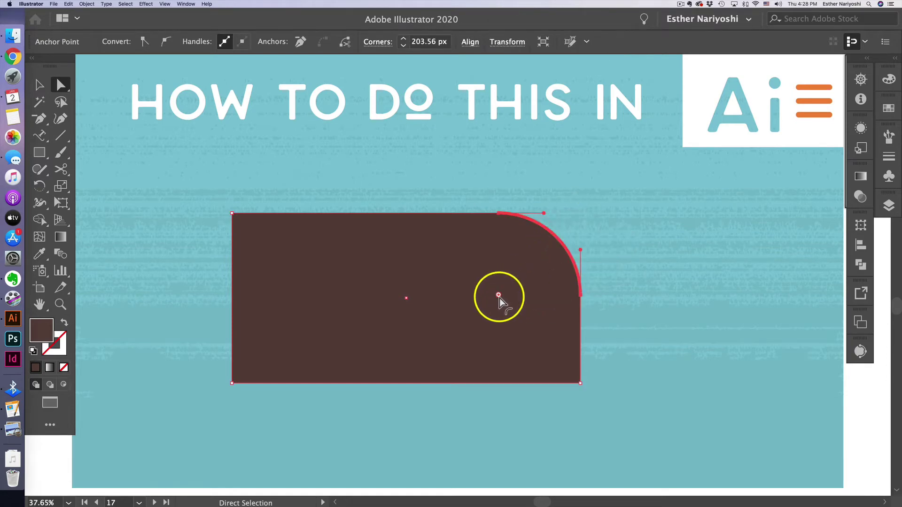
key(super+z)
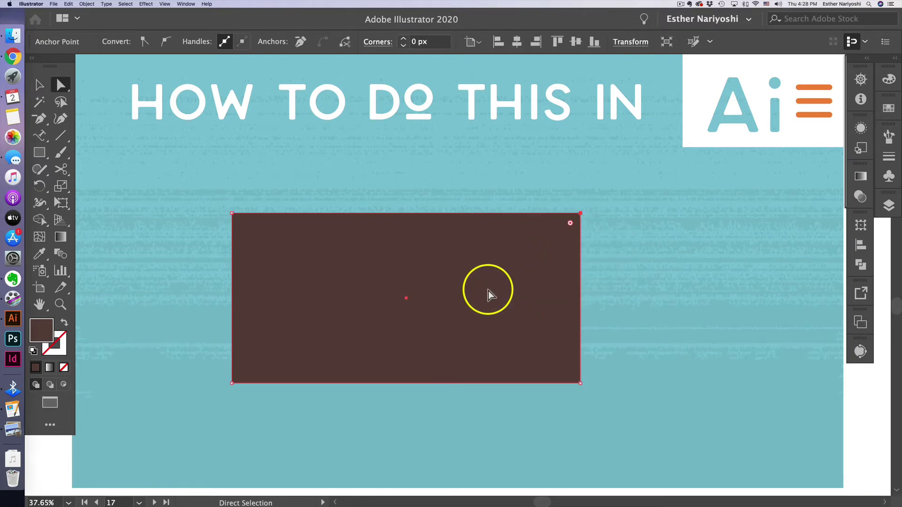
click(489, 291)
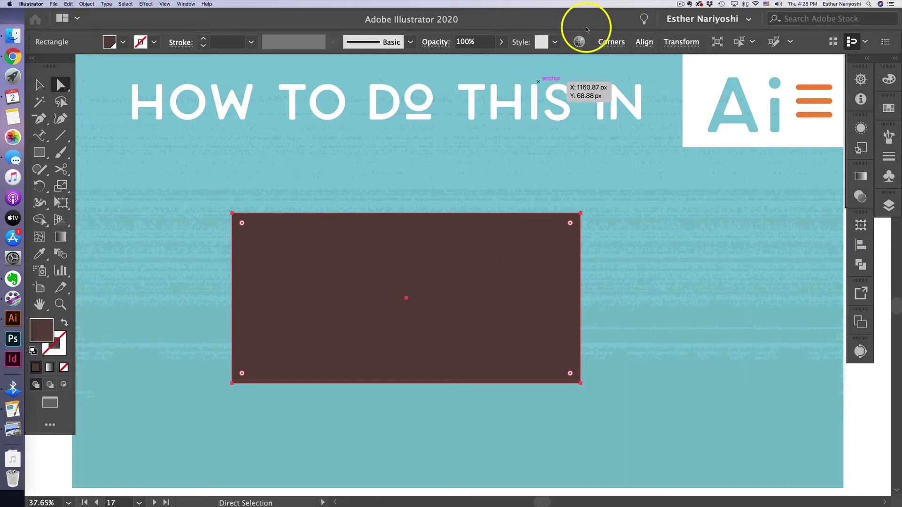
drag(572, 224, 546, 246)
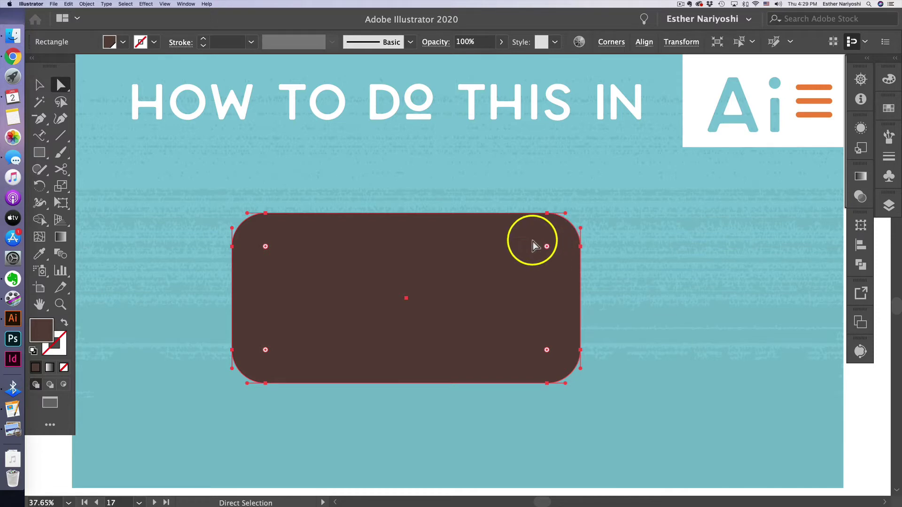
Set the rectangle's corners to Inverted Round with a 70 px radius.
click(611, 43)
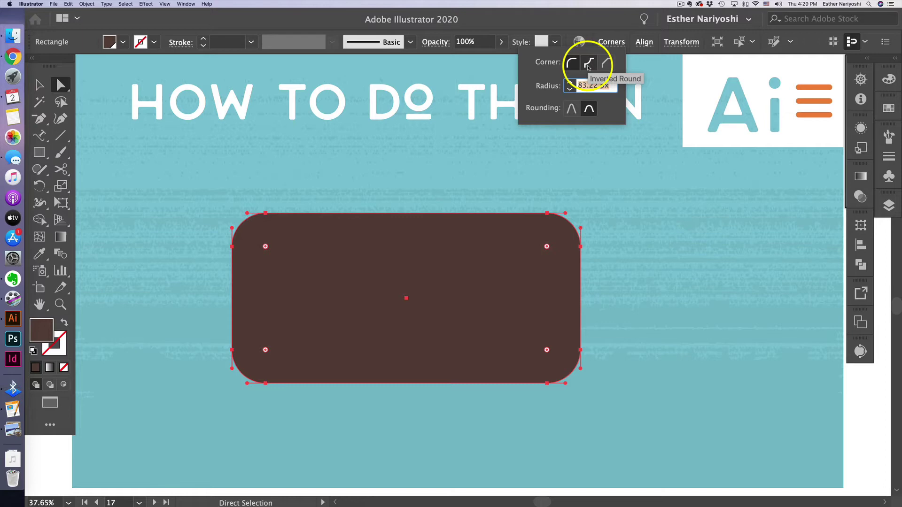
click(588, 64)
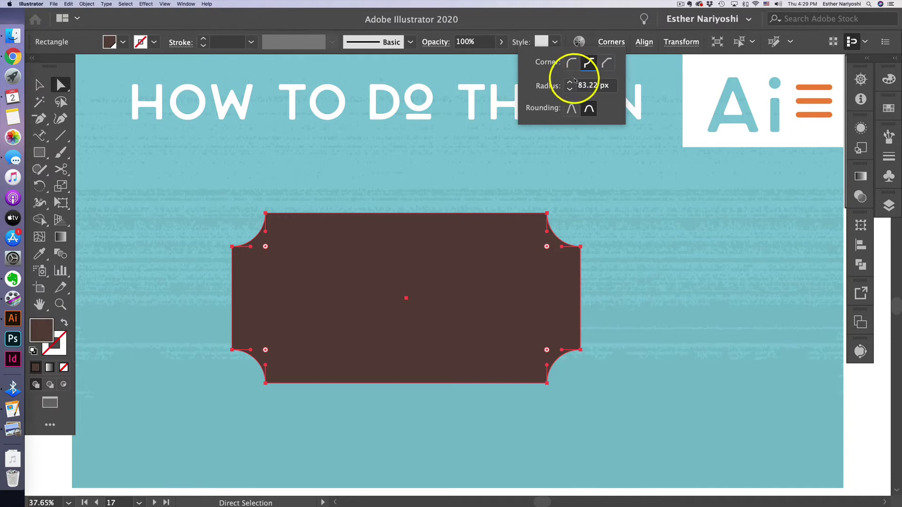
click(591, 86)
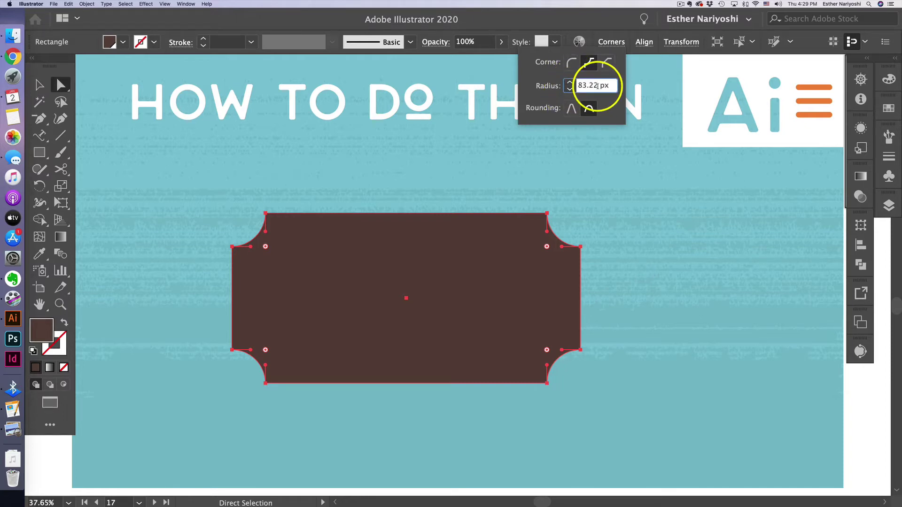
triple_click(598, 86)
text(40)
key(Return)
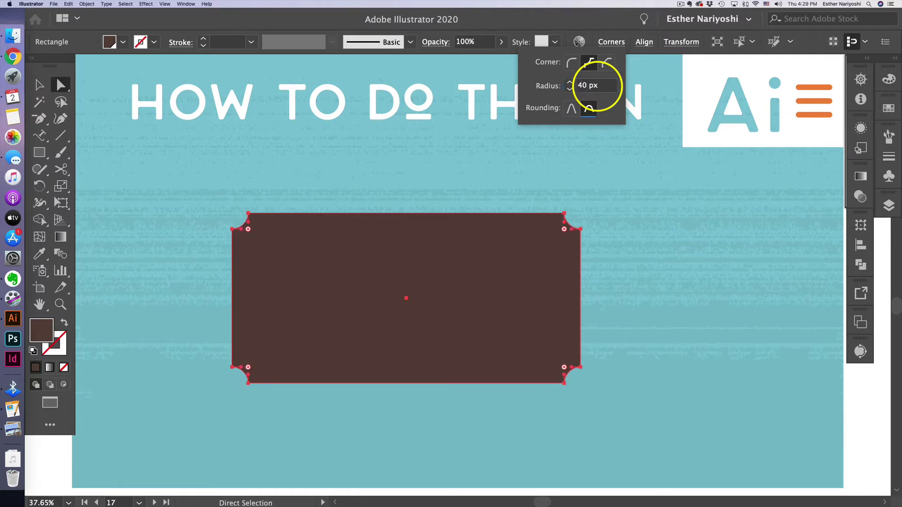
triple_click(601, 86)
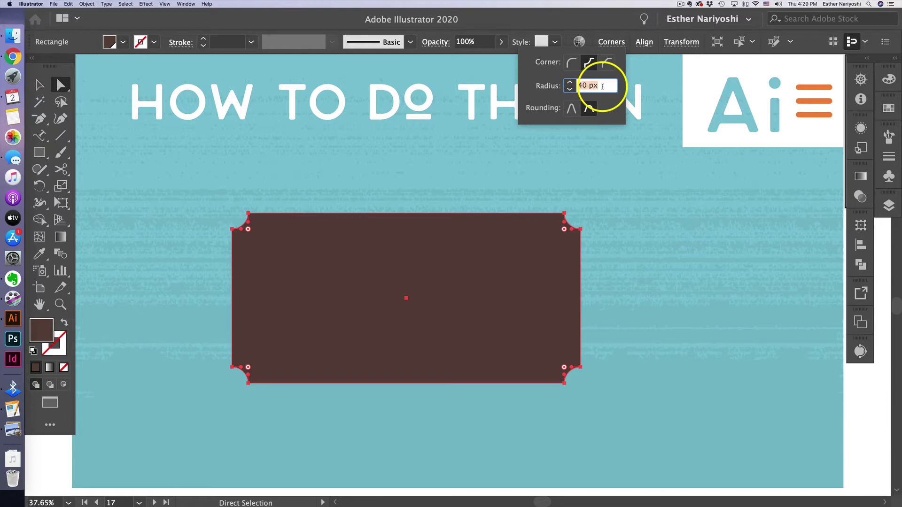
text(70)
key(Return)
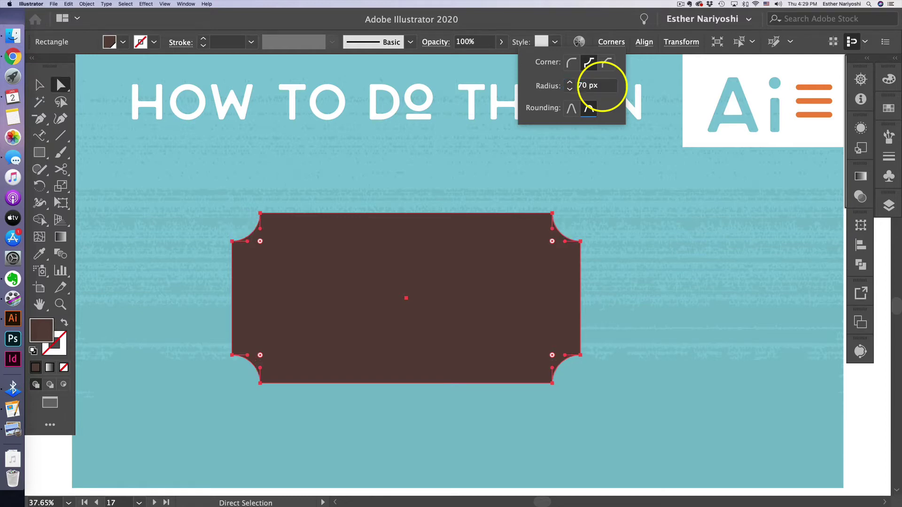
Compare chamfered corners, keep Inverted Round, and deselect the ticket shape.
click(606, 65)
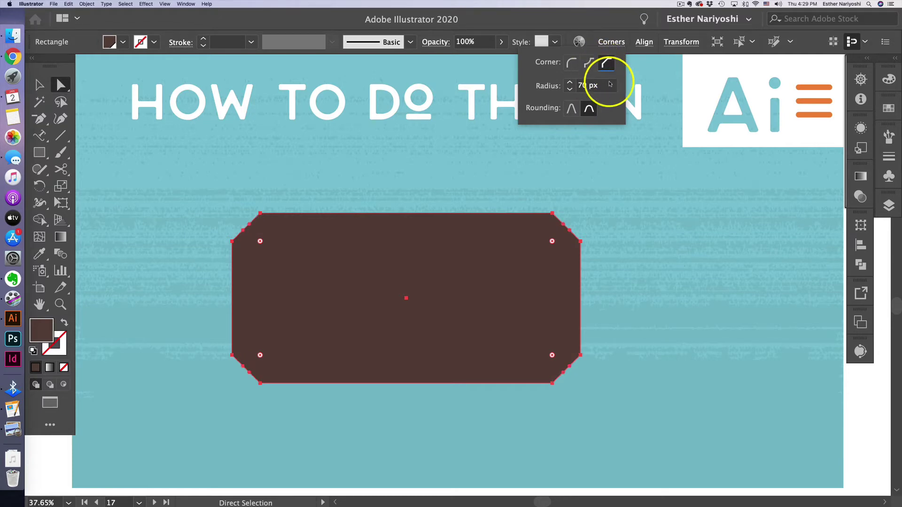
click(588, 65)
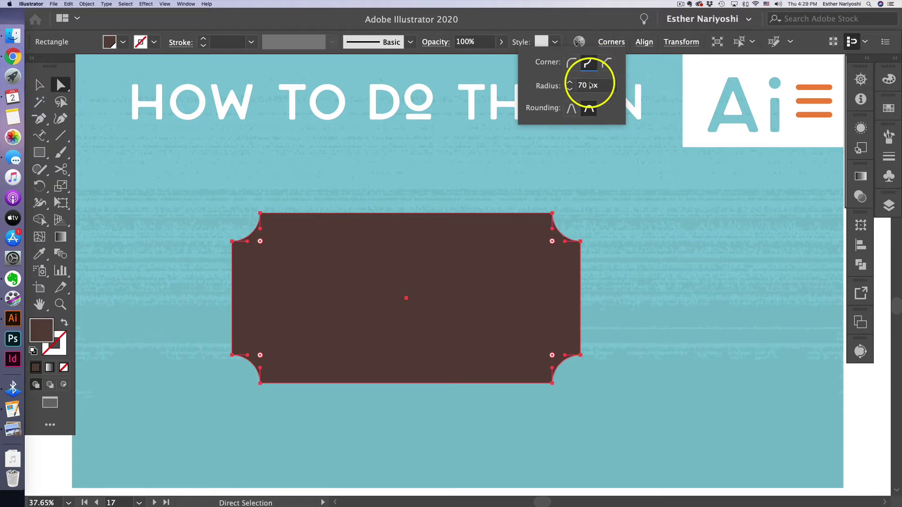
key(v)
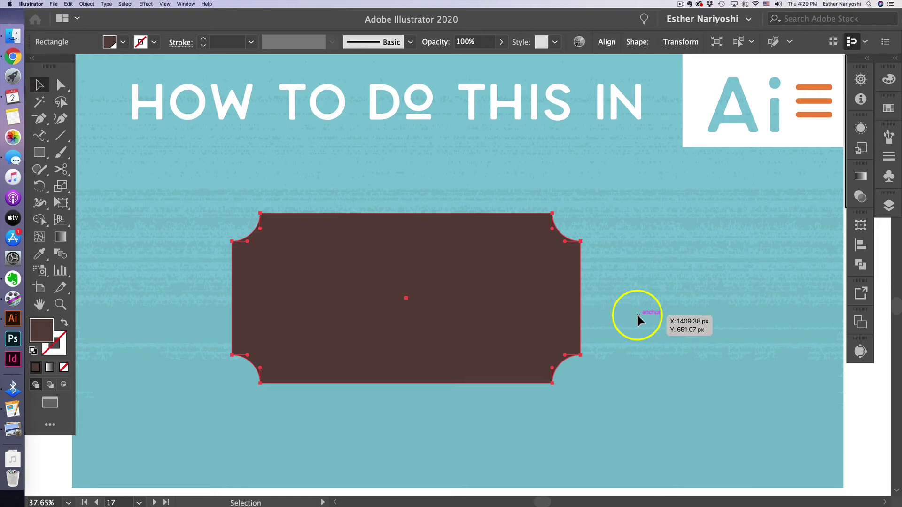
click(635, 314)
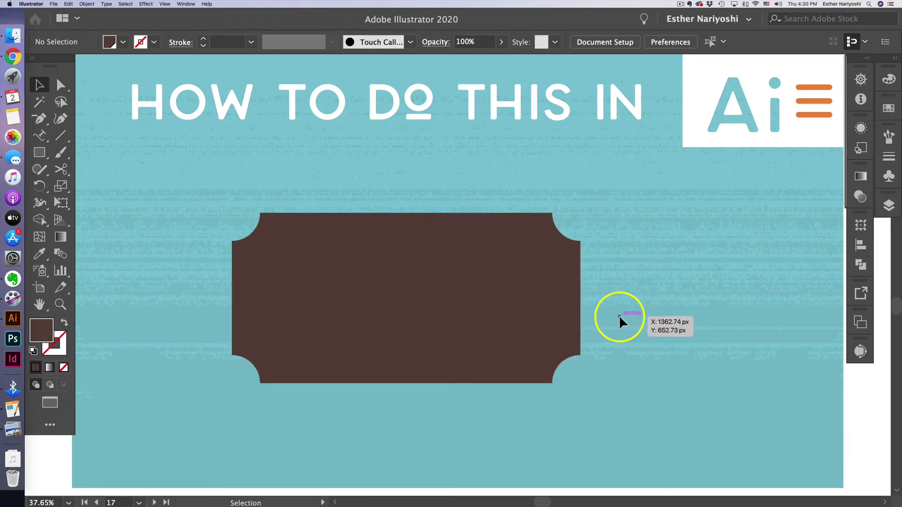
Select the brown ticket and open Object > Path > Offset Path with preview on.
click(509, 315)
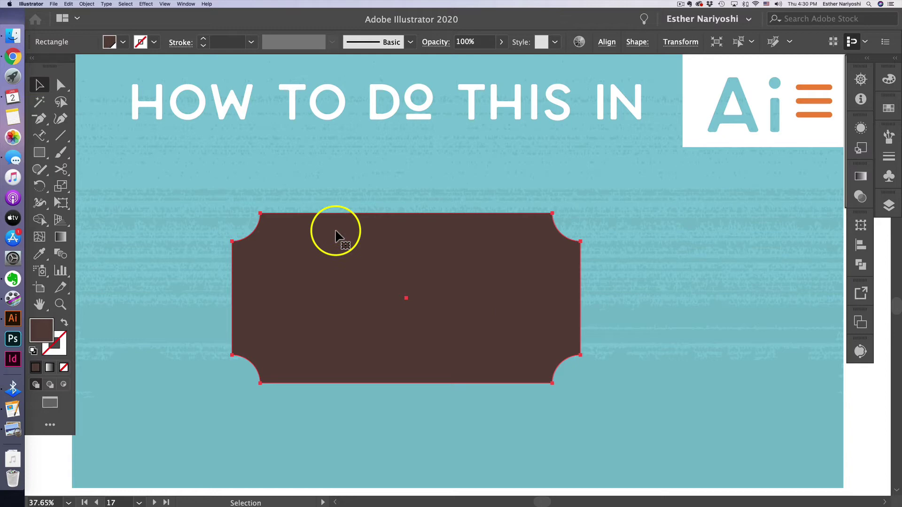
click(87, 4)
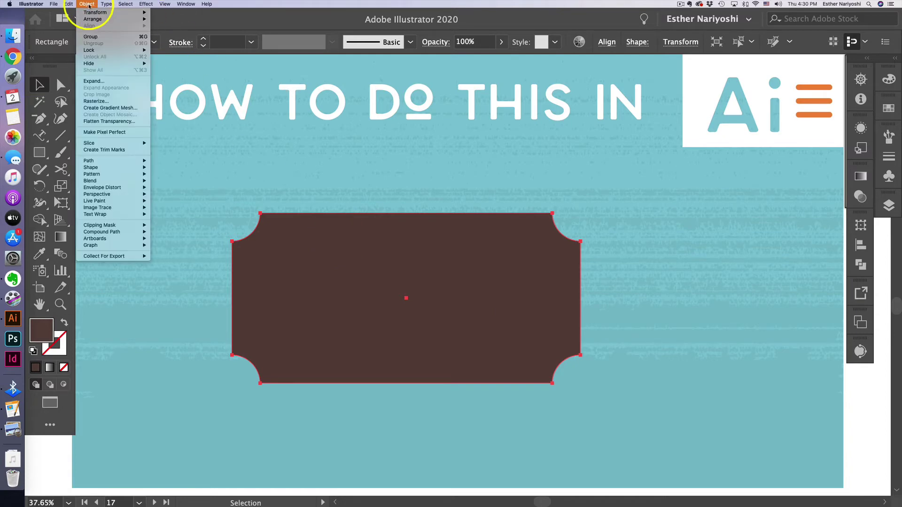
mouse_move(124, 162)
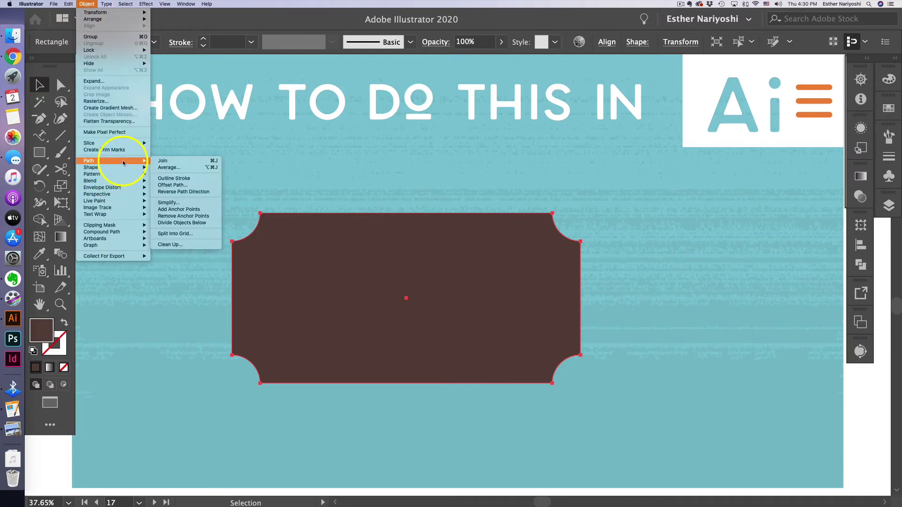
click(183, 186)
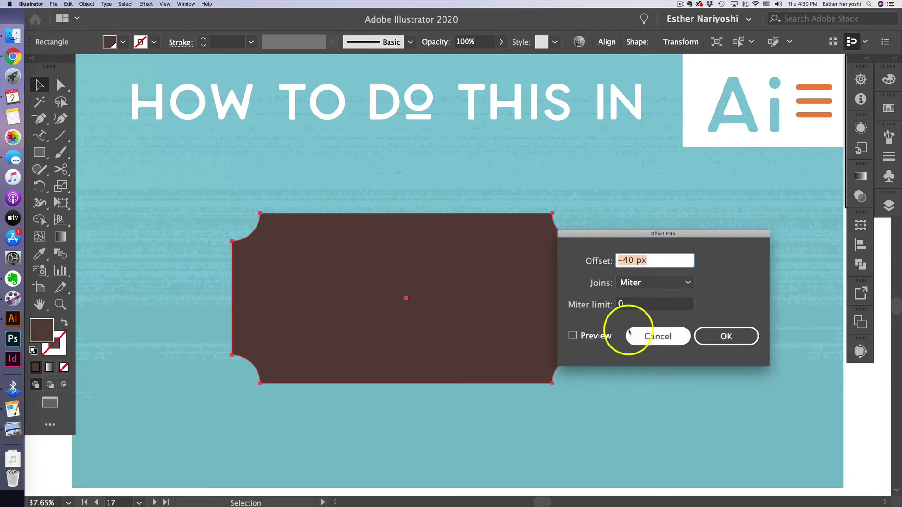
click(591, 337)
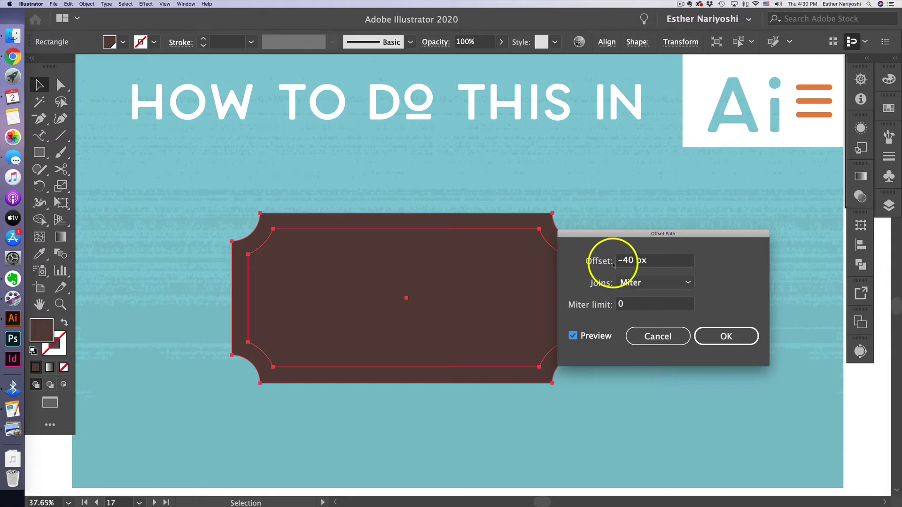
Set the offset to -40 px and create the inset path.
click(655, 262)
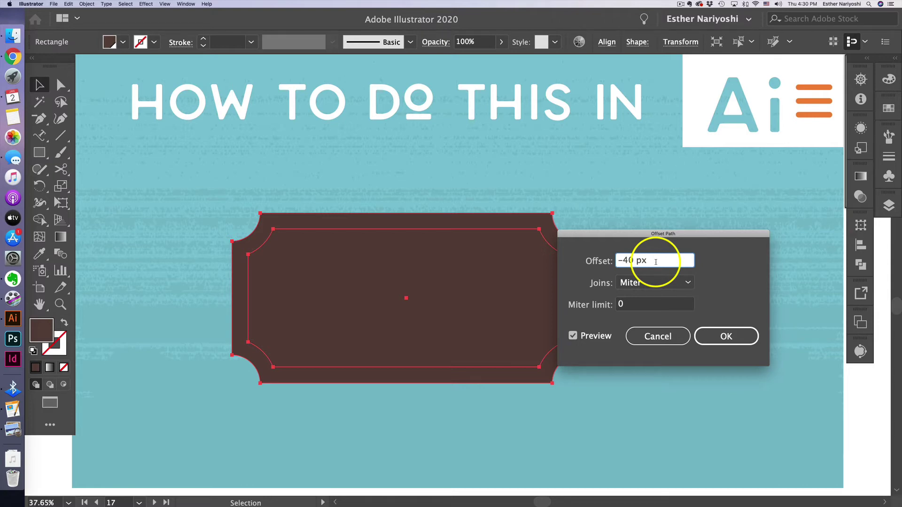
triple_click(656, 262)
text(80)
key(Tab)
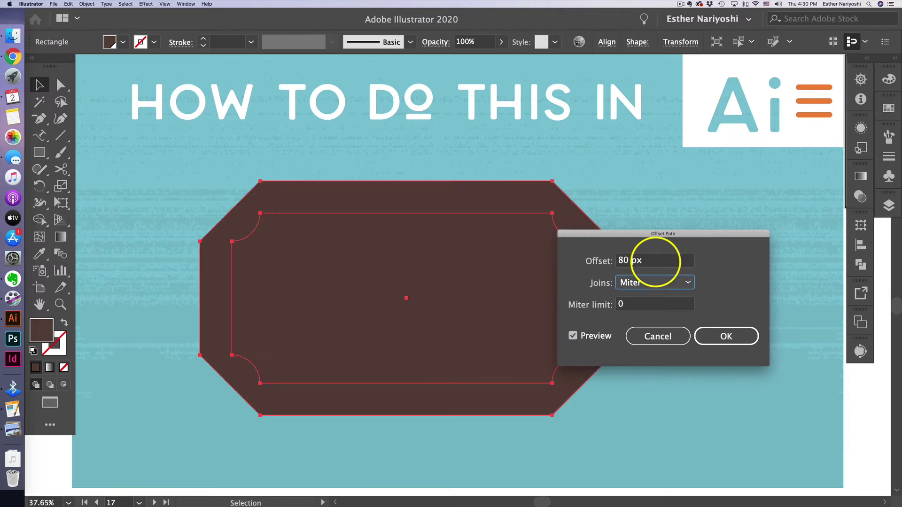
click(663, 260)
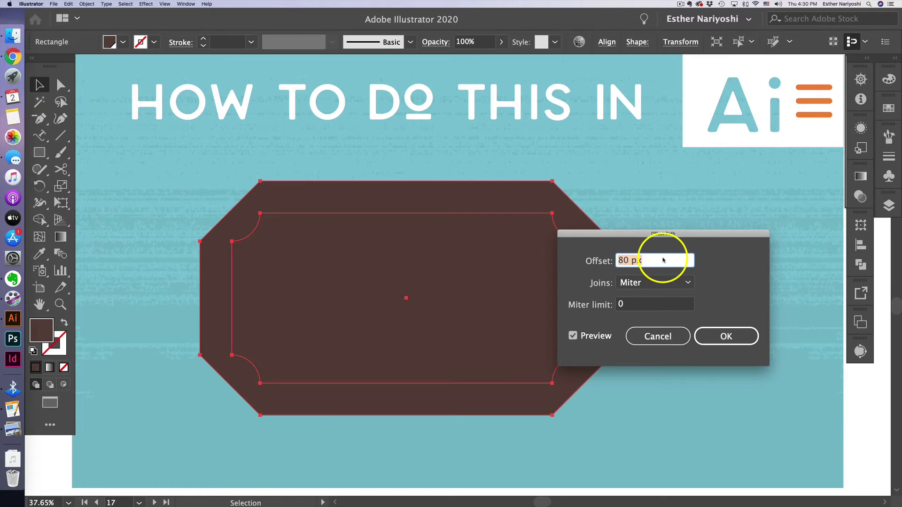
text(-40)
key(Tab)
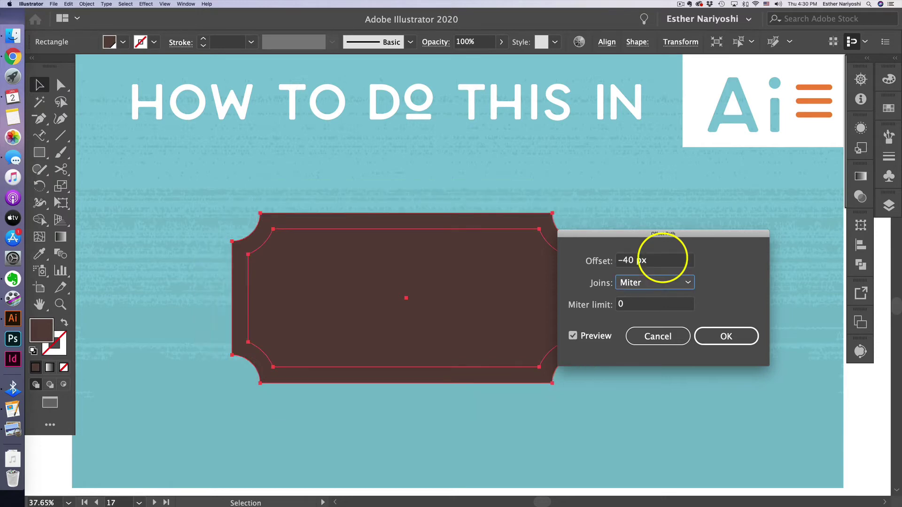
click(726, 336)
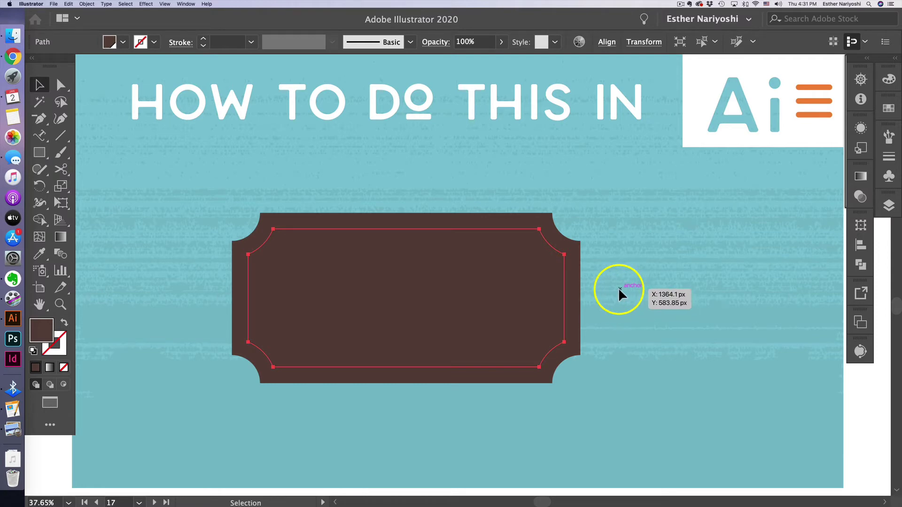
Make the inset path an unfilled 4 pt light pink (F7D8D2) stroke.
double_click(42, 330)
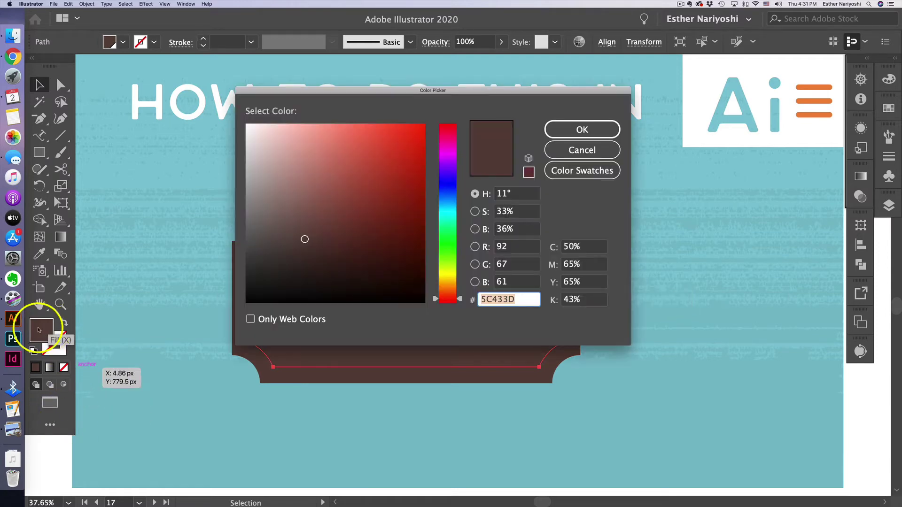
click(273, 129)
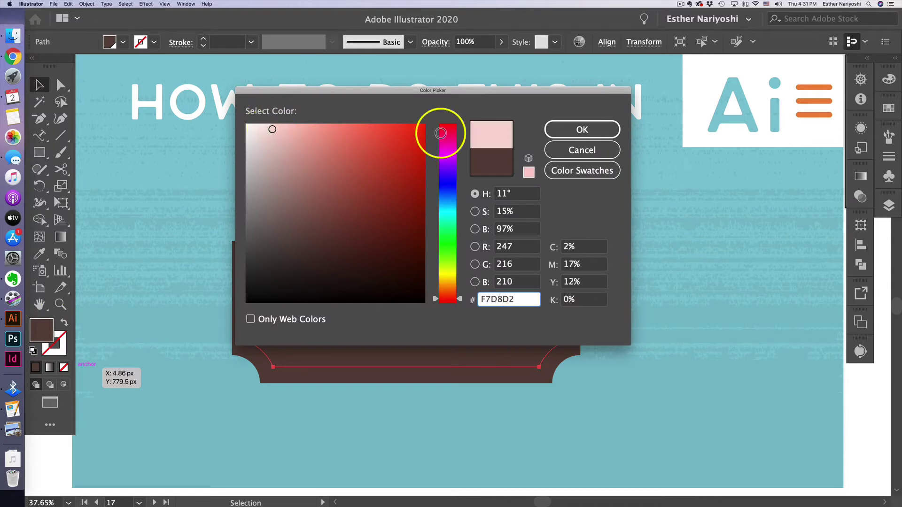
click(595, 130)
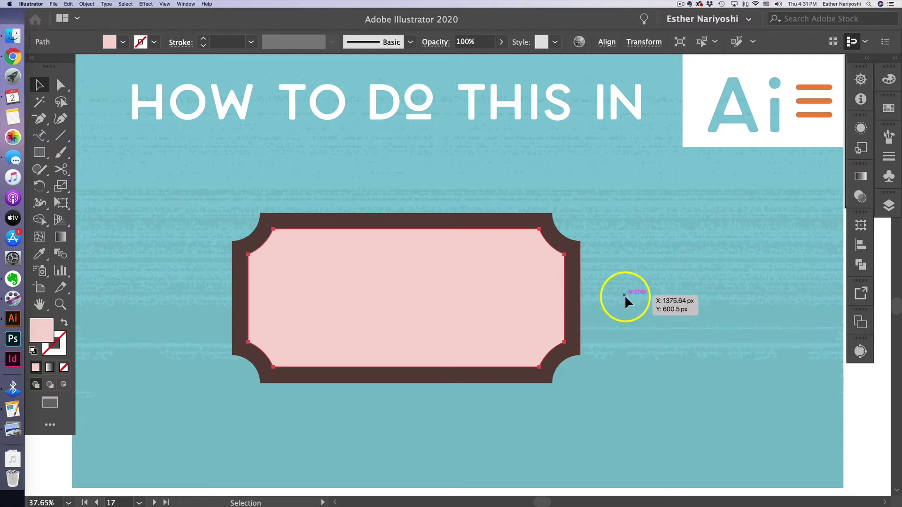
key(shift+x)
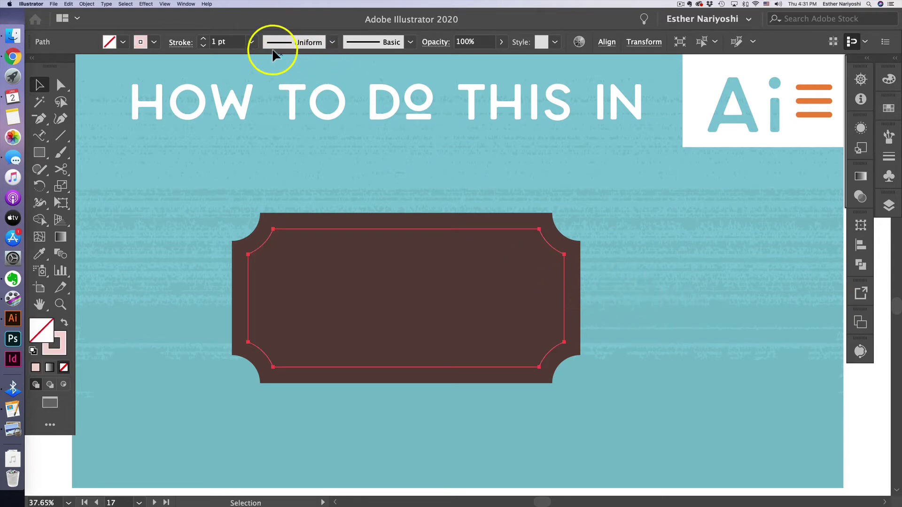
click(251, 42)
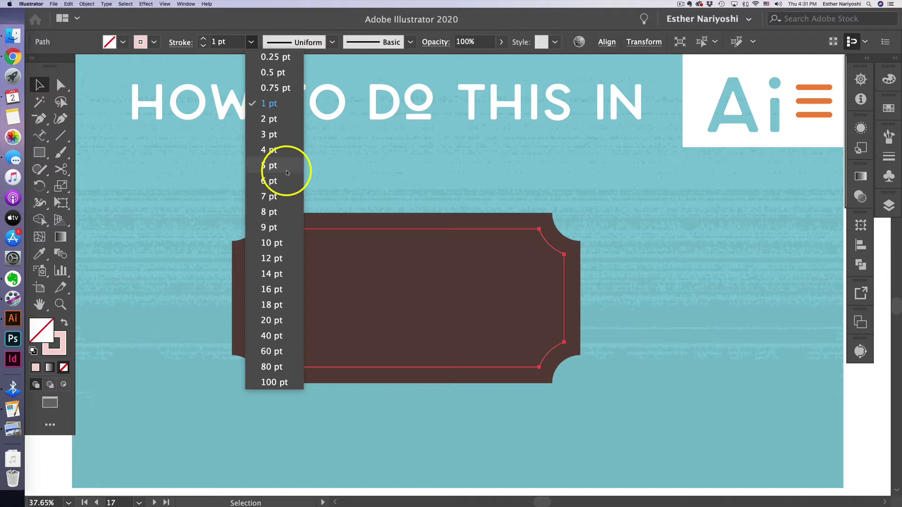
click(281, 150)
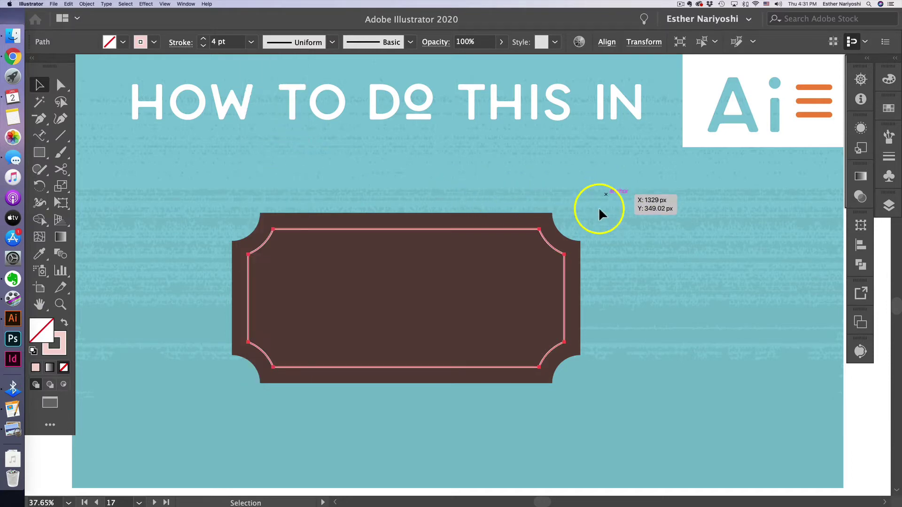
click(605, 238)
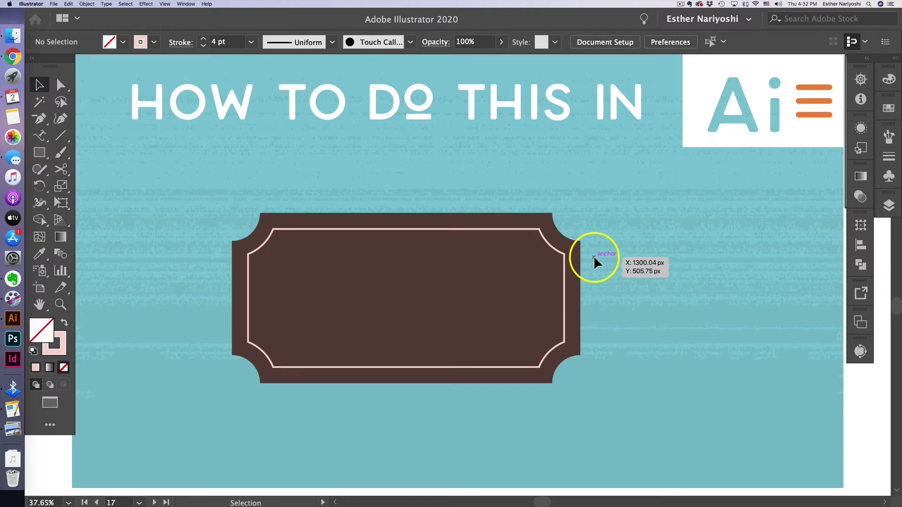
Draw a small pink-filled circle with no stroke beside the ticket's right edge.
key(l)
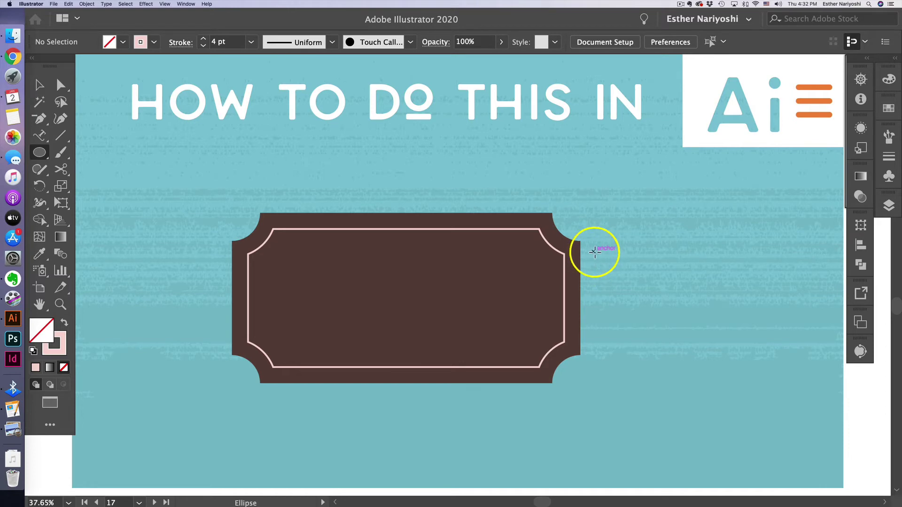
drag(595, 256, 605, 266)
key(shift)
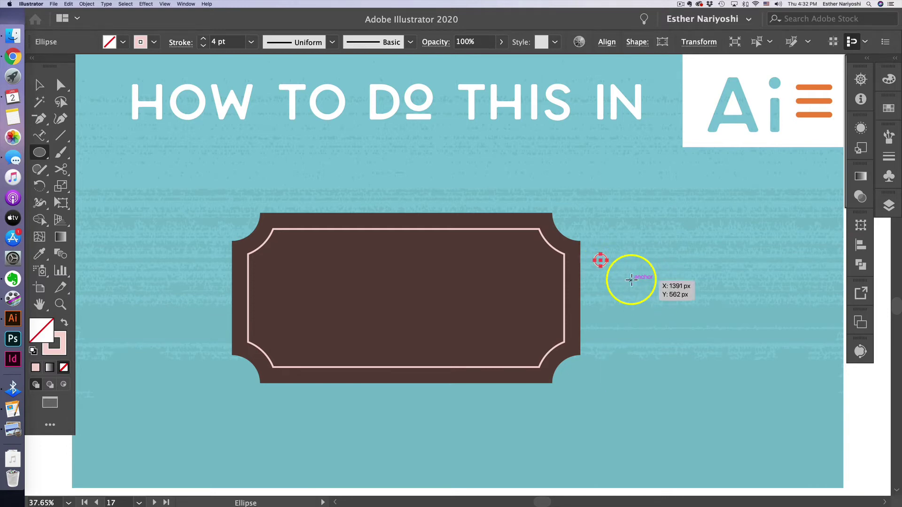
key(shift+x)
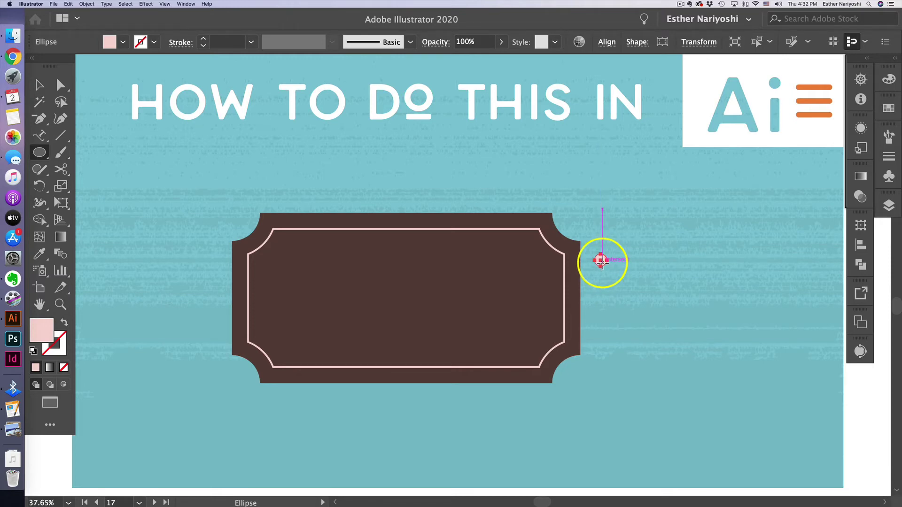
key(v)
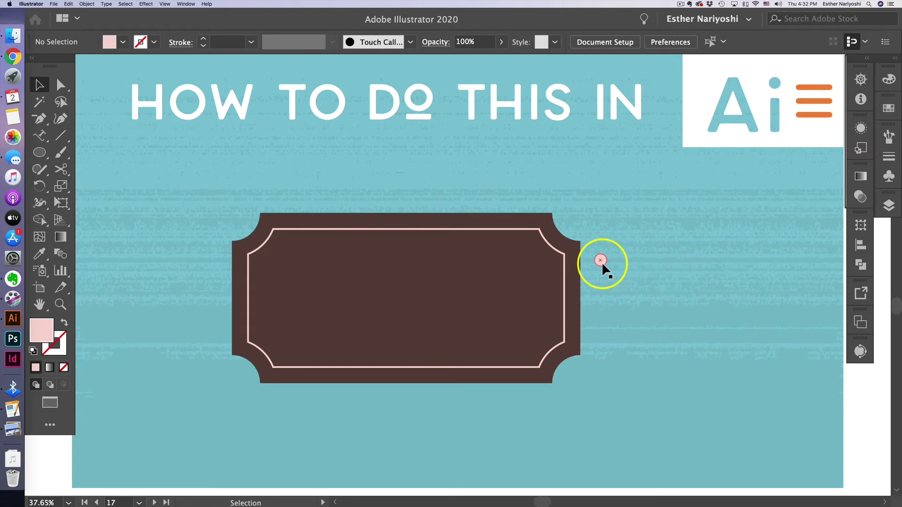
click(601, 261)
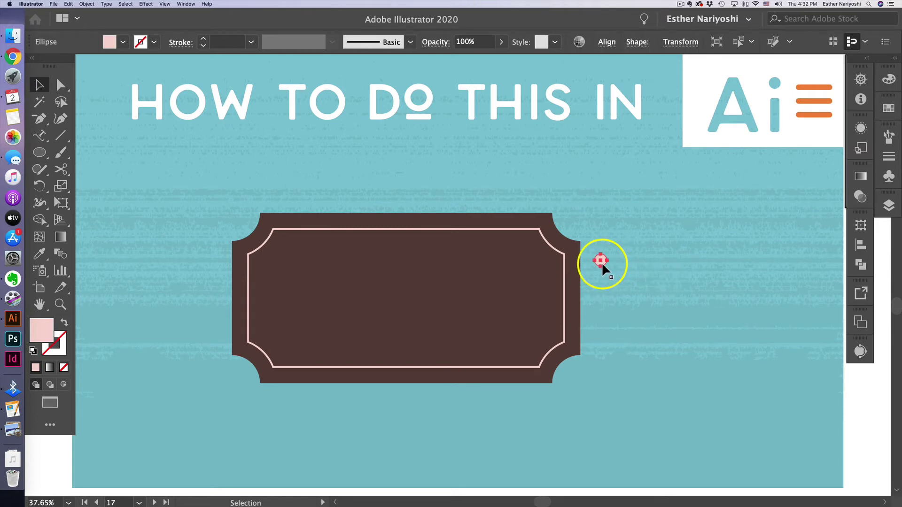
Fill the small circle with red F2432C and keep it selected.
double_click(46, 328)
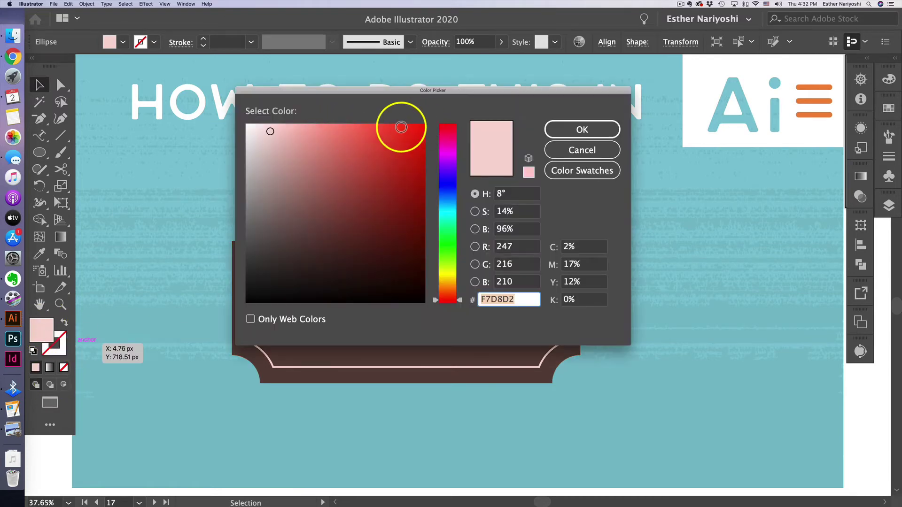
click(393, 133)
click(581, 129)
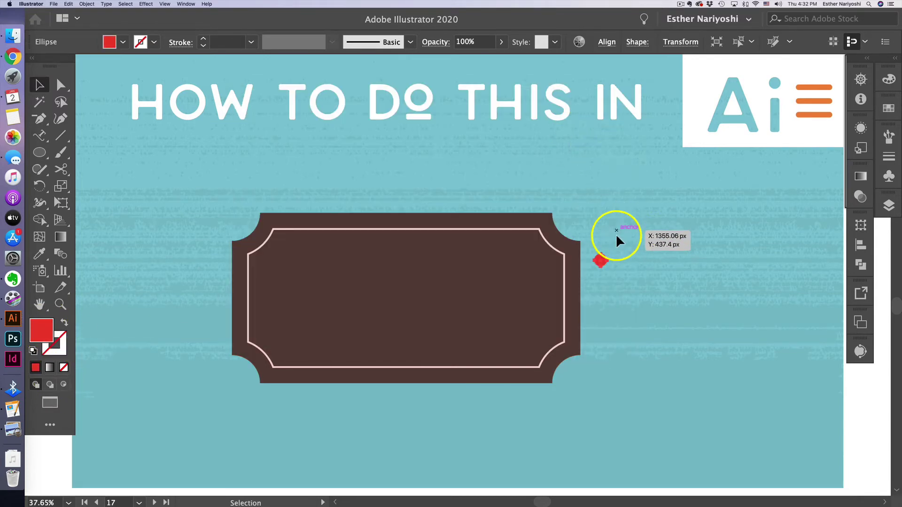
click(623, 261)
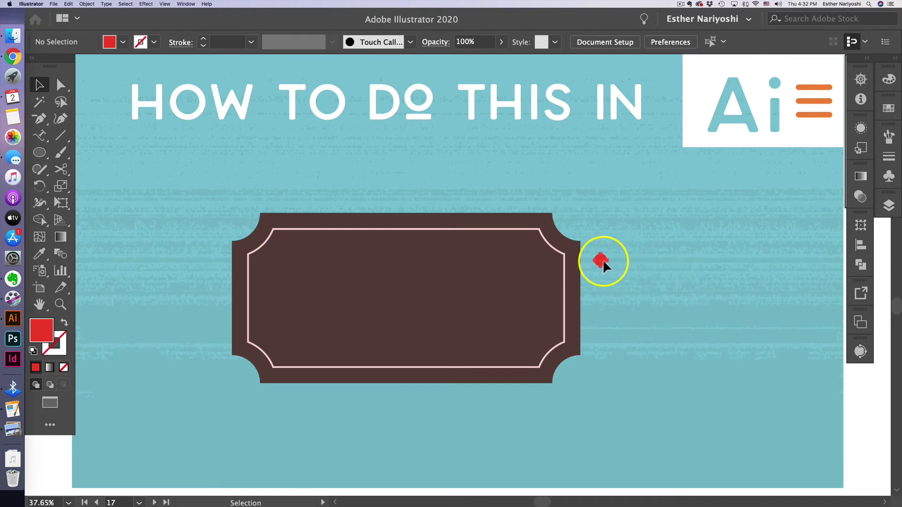
click(602, 261)
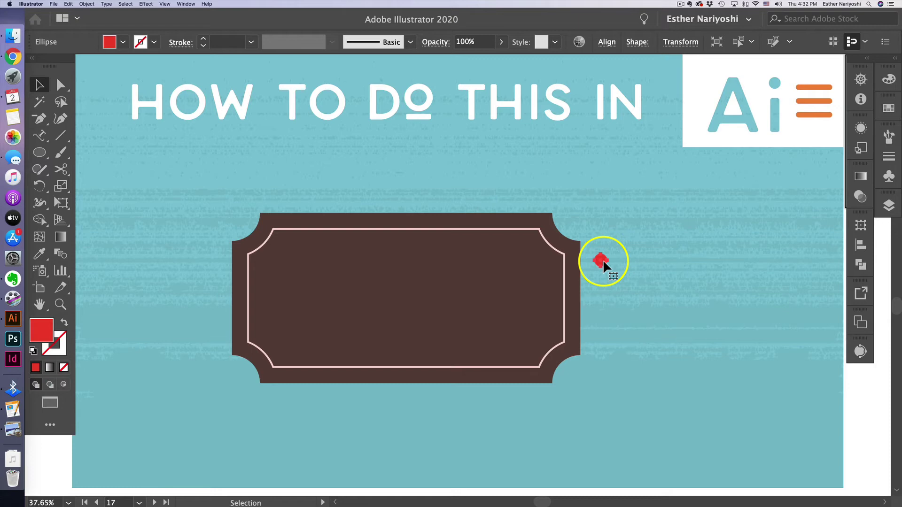
Duplicate the red circle downward into a column and move it onto the ticket's right edge.
drag(603, 262, 604, 281)
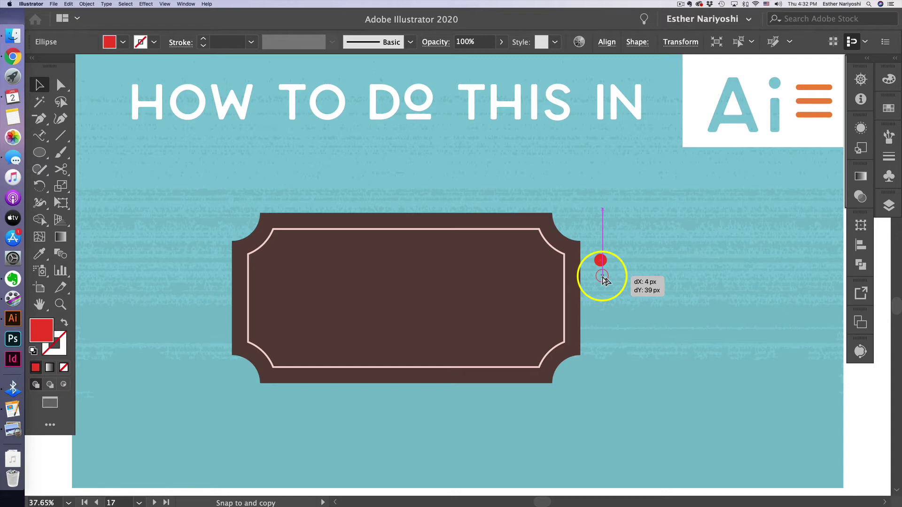
drag(604, 280, 603, 279)
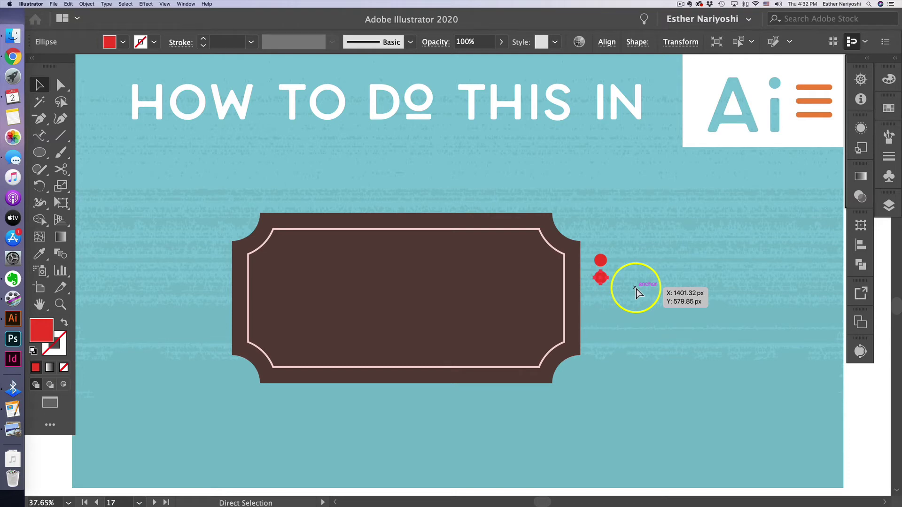
key(super+d)
key(super+d)
key(super+d)
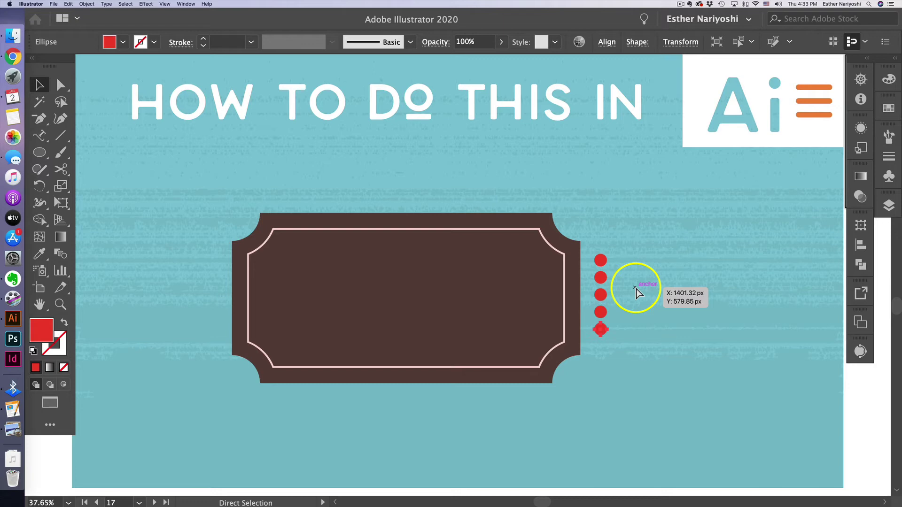
key(super+d)
key(super+d)
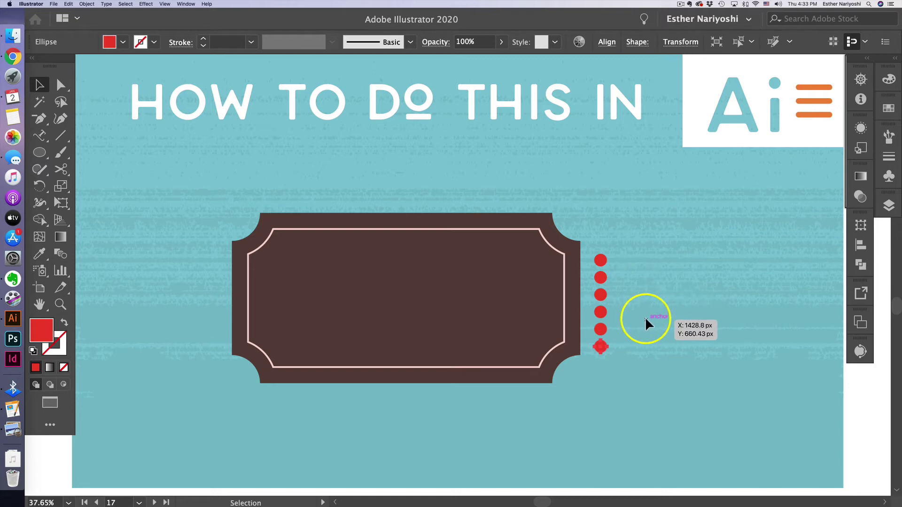
click(632, 362)
drag(600, 238, 582, 247)
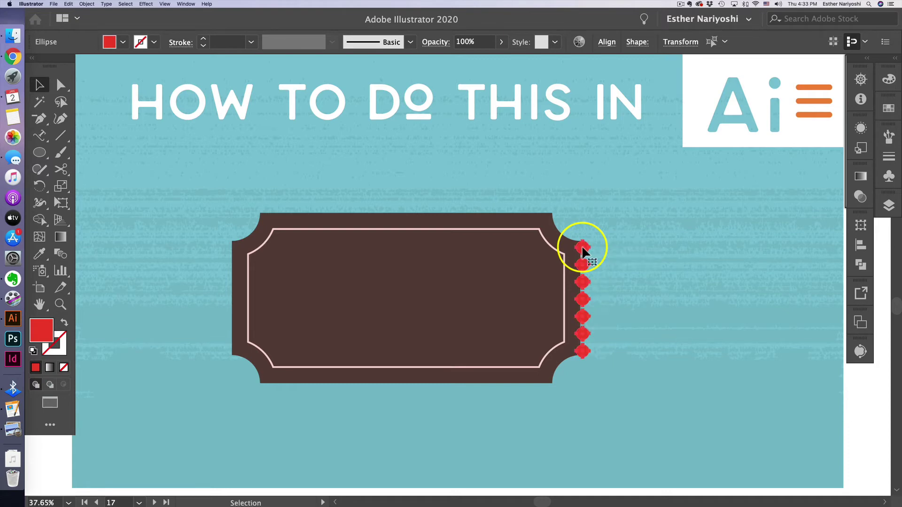
Squash the right circle column slightly shorter and nudge it into place on the edge.
click(616, 265)
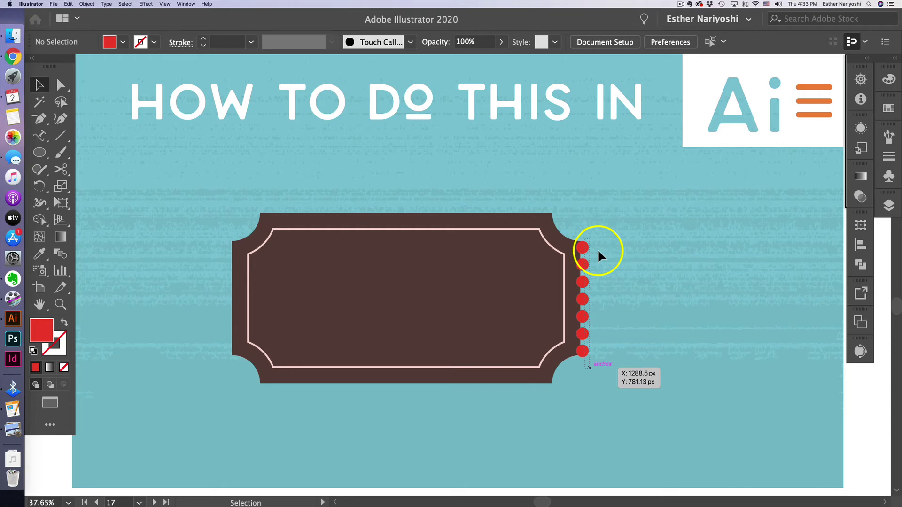
key(super+z)
key(e)
drag(594, 241, 595, 250)
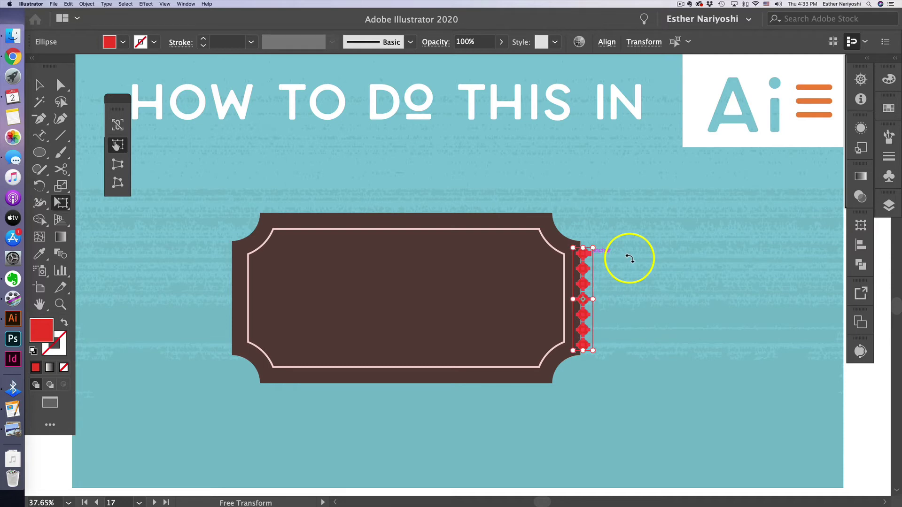
key(shift+Left)
key(shift+Left)
key(Right)
key(Right)
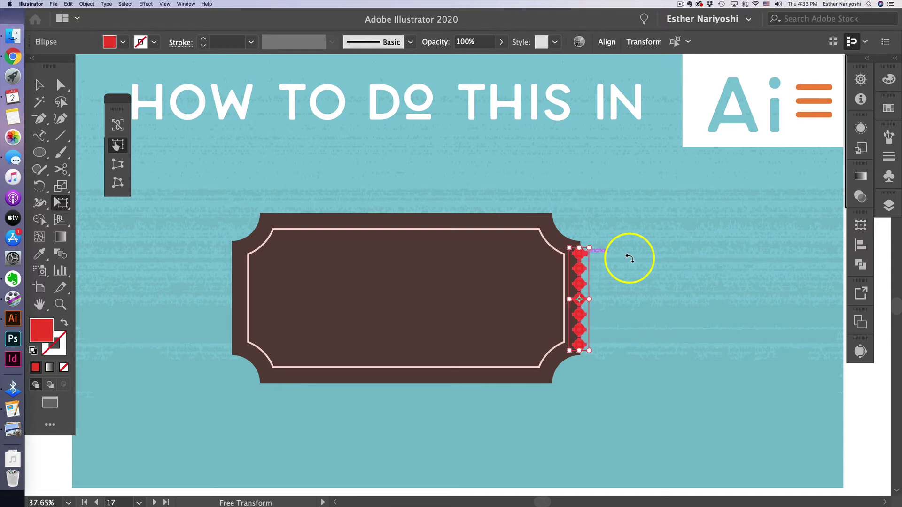
key(v)
click(627, 276)
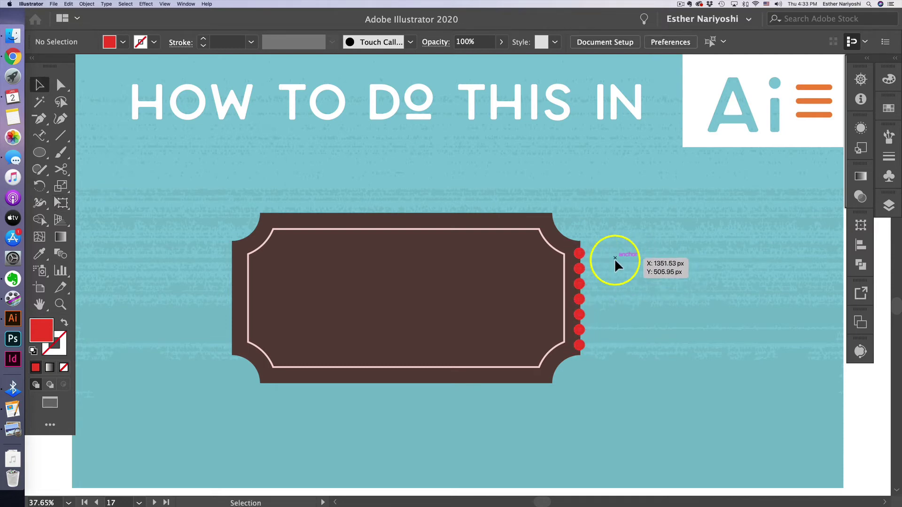
Copy the circle column to the ticket's left edge and select the new column.
drag(599, 355, 584, 306)
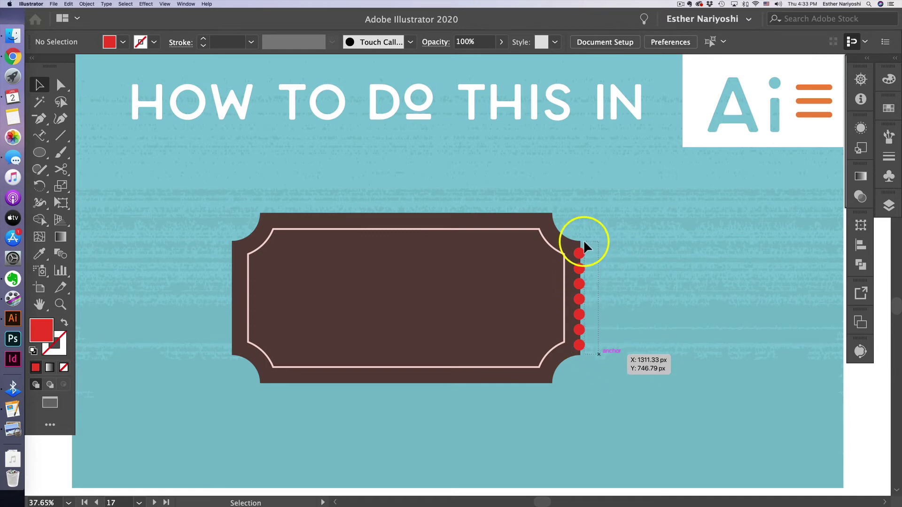
drag(584, 239, 279, 254)
scroll(582, 253, down, 1)
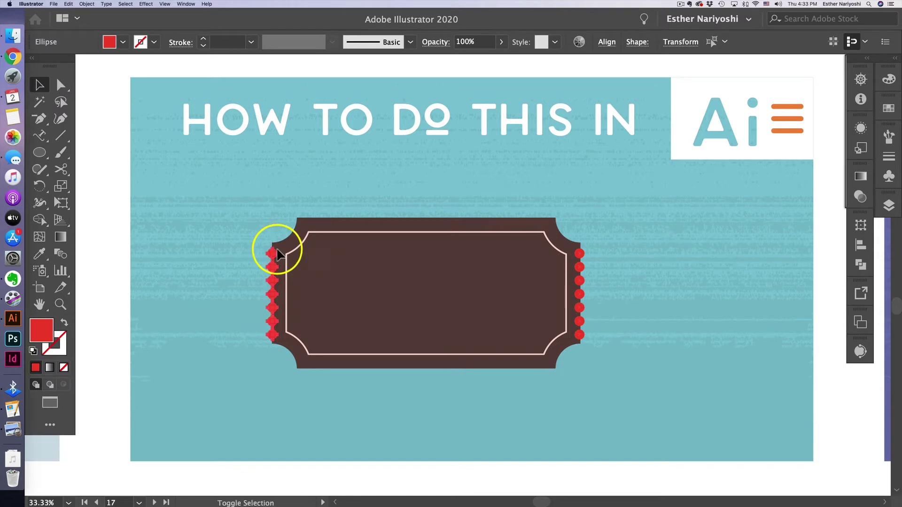
click(554, 278)
scroll(554, 278, up, 1)
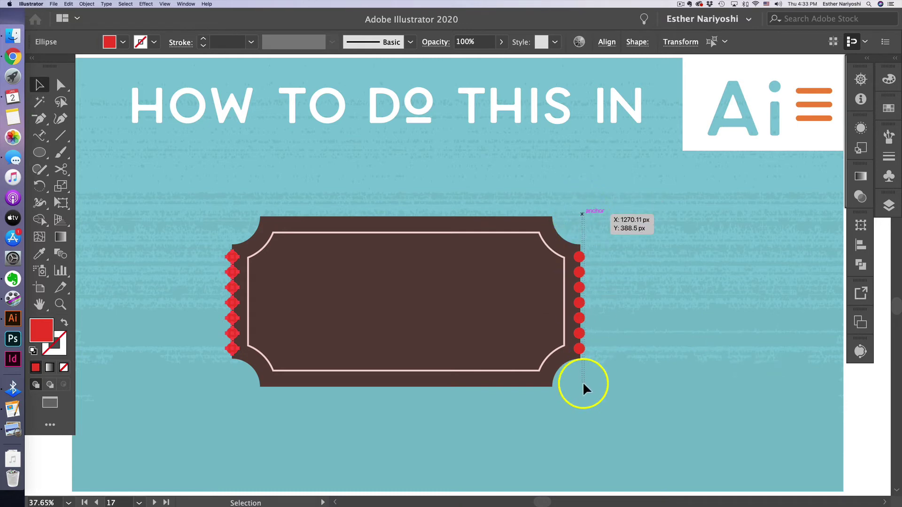
scroll(580, 389, left, 1)
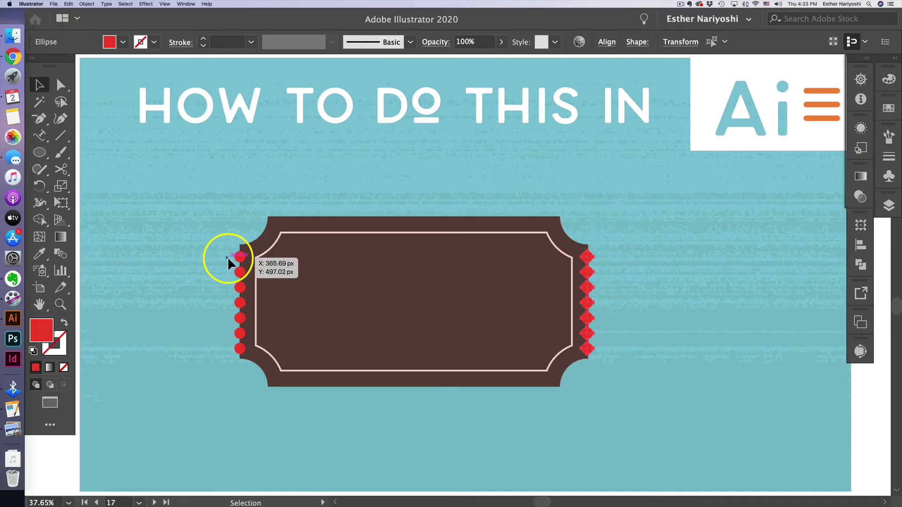
drag(236, 357, 236, 358)
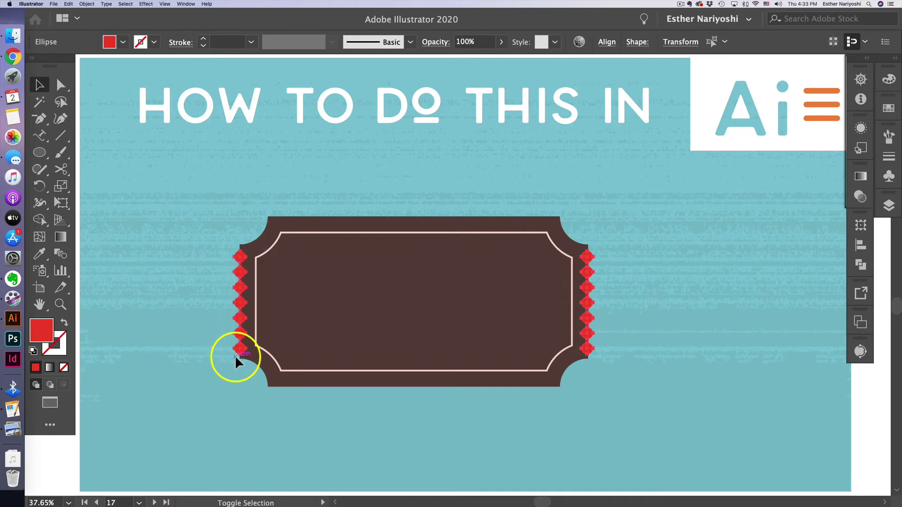
Subtract the red circles from the ticket using Pathfinder Minus Front to scallop both edges.
shift+click(301, 230)
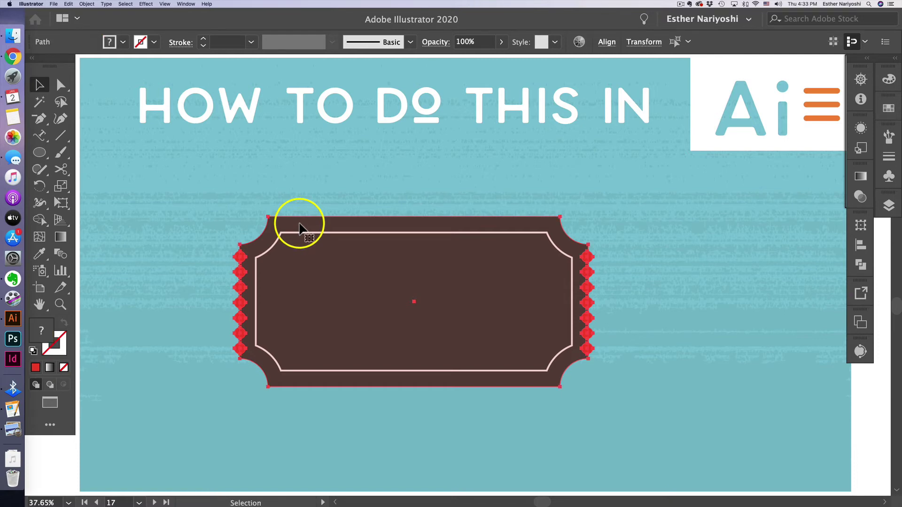
click(185, 4)
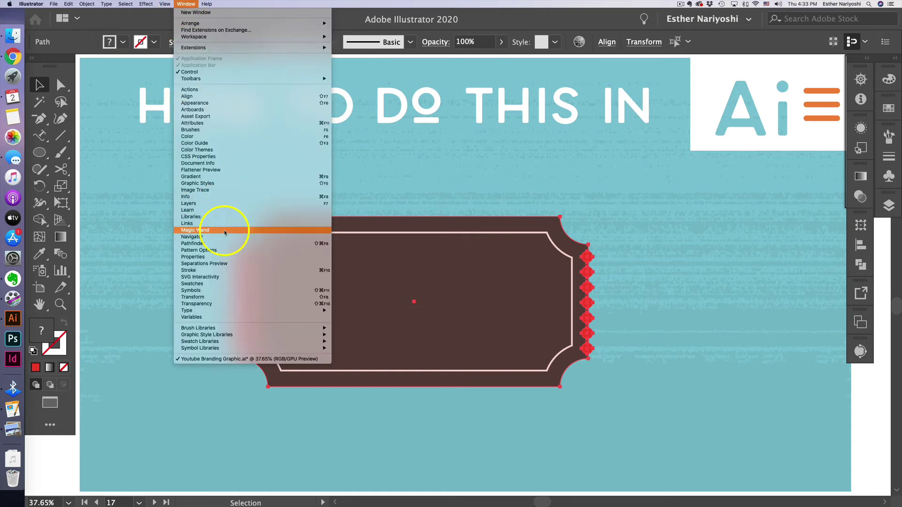
click(235, 243)
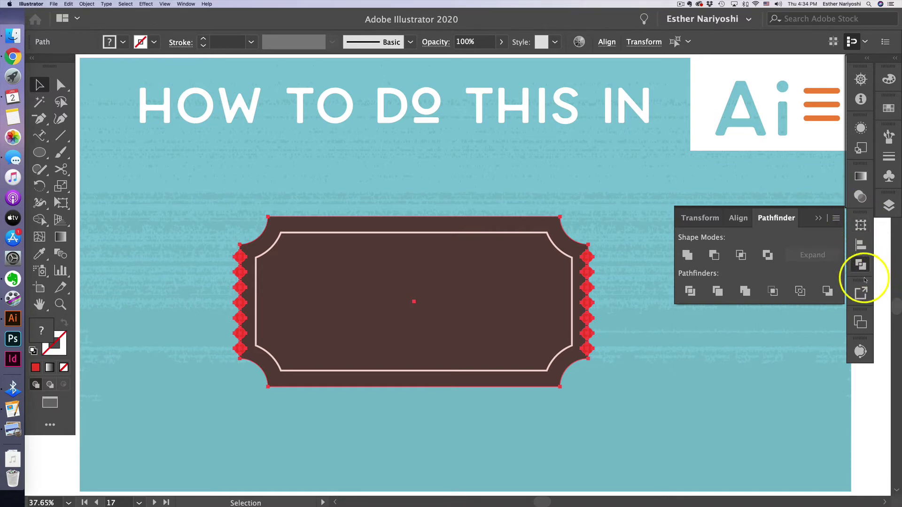
click(714, 255)
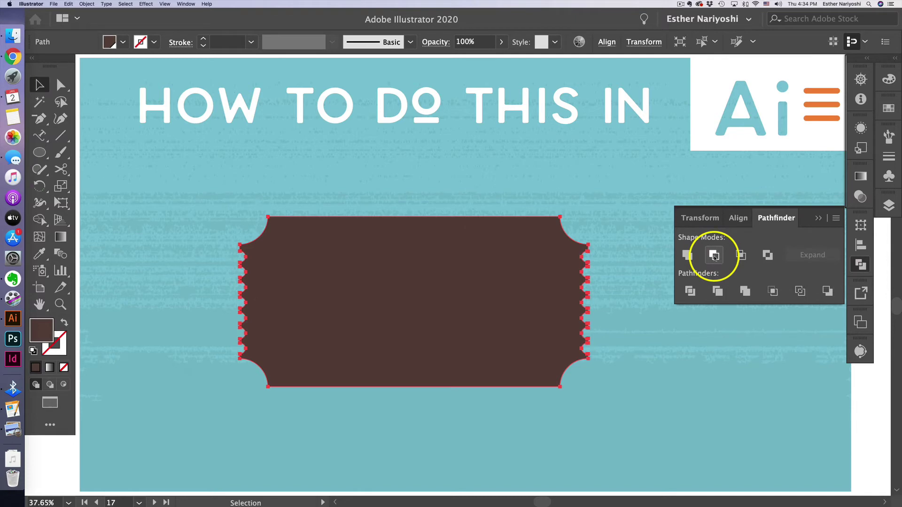
click(633, 295)
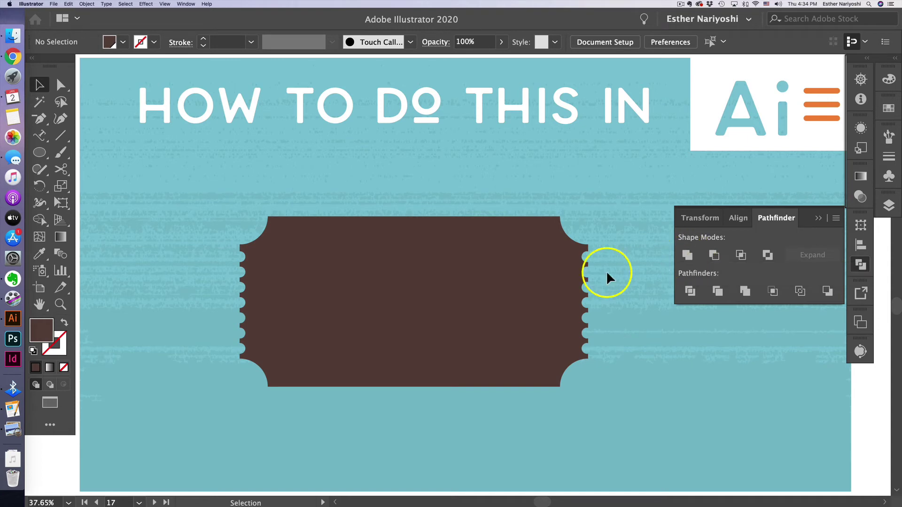
Paste the light pink inset frame back in front of the scalloped ticket with Ctrl+F.
click(436, 292)
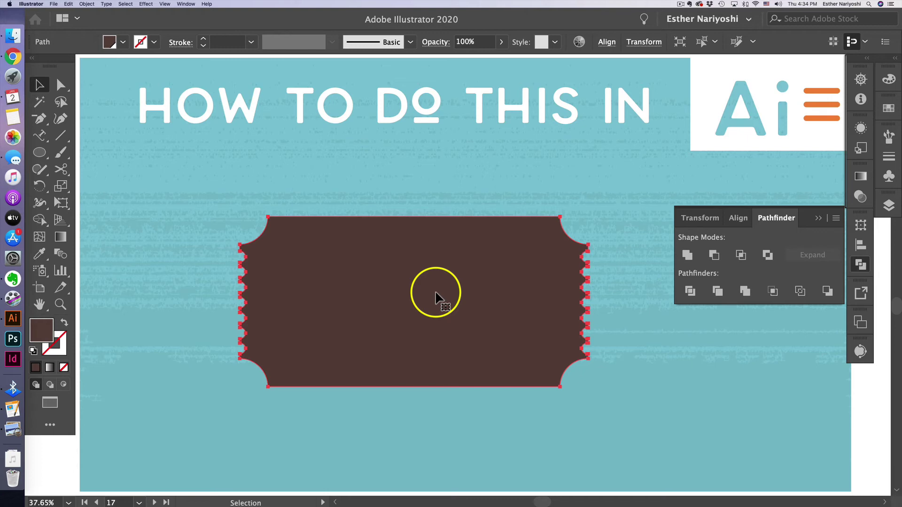
key(super)
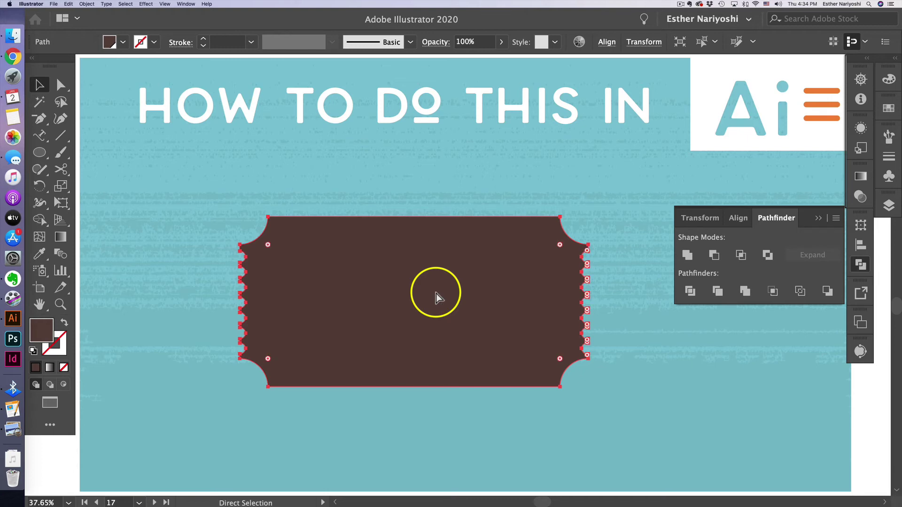
key(super+f)
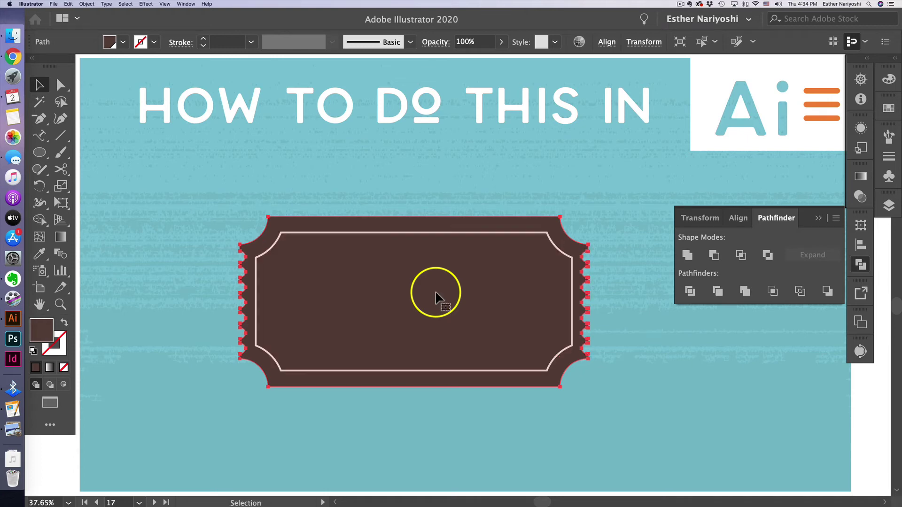
click(630, 323)
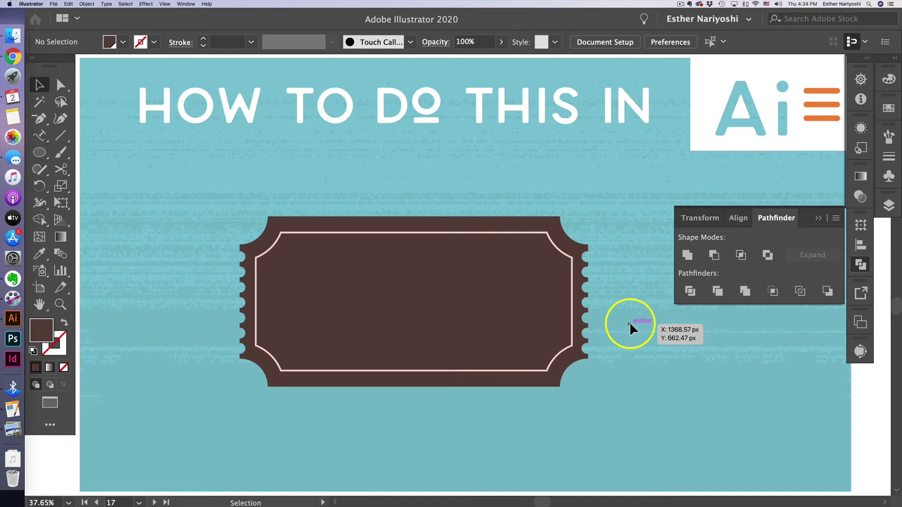
Draw a tall narrow rectangle on the left stub with the inner frame's pale pink 4 pt outline.
key(m)
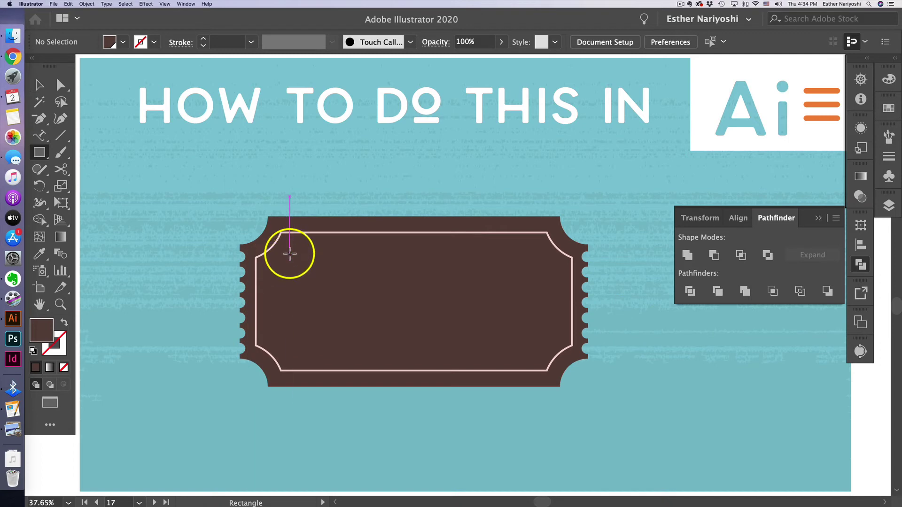
mouse_move(288, 247)
mouse_down()
mouse_move(318, 362)
mouse_move(327, 359)
mouse_up()
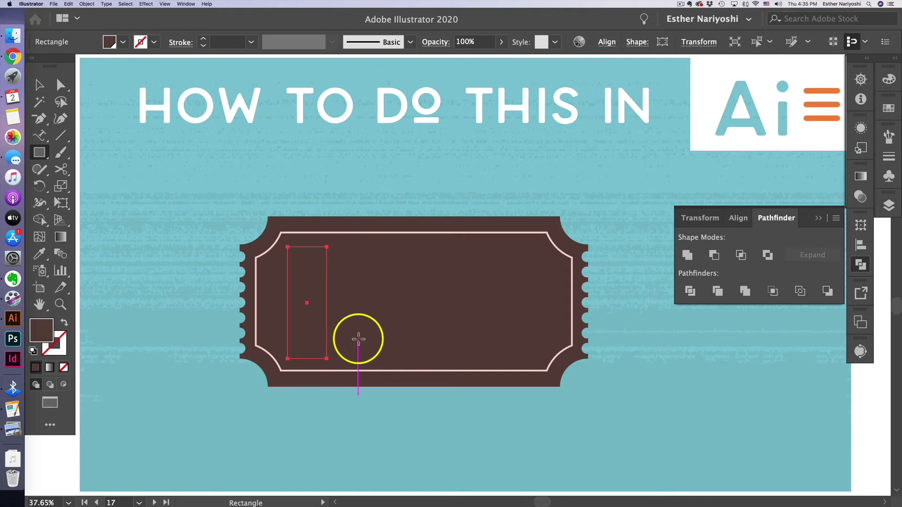
key(i)
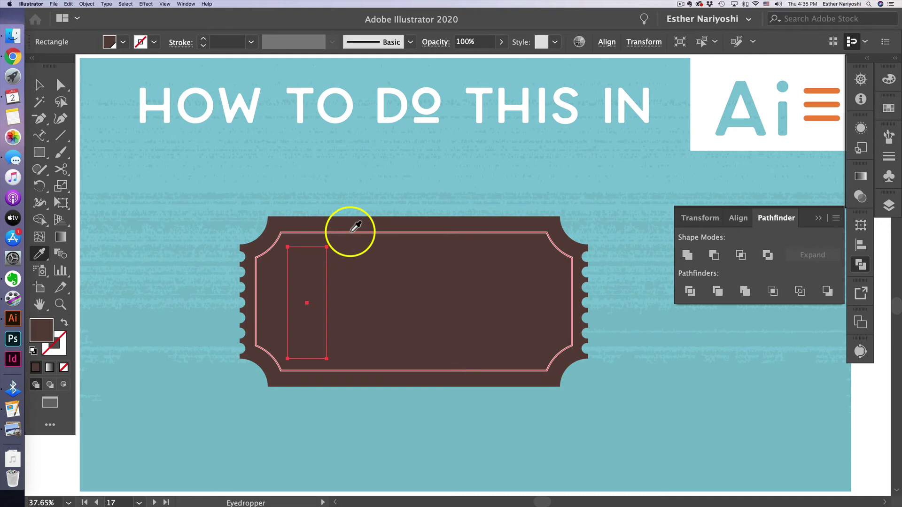
click(351, 232)
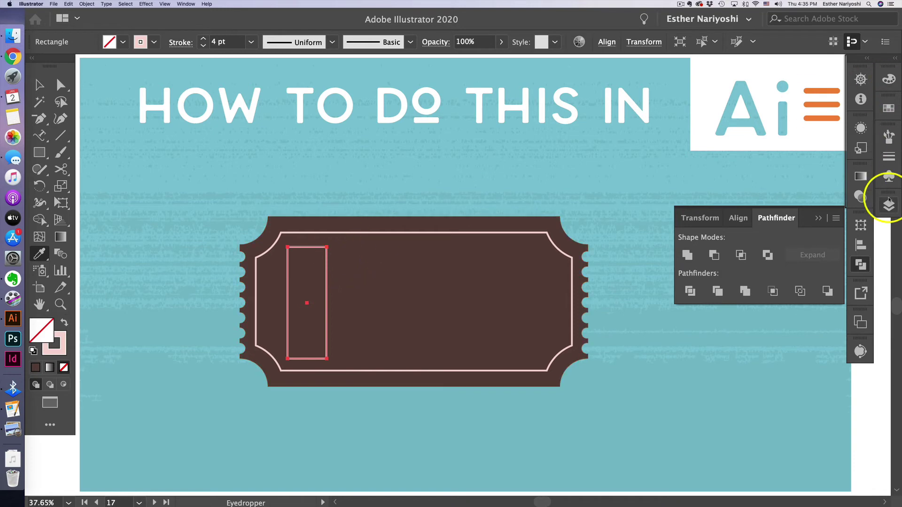
Make the stub rectangle's pink outline dashed with round caps and 13 pt dashes.
click(889, 159)
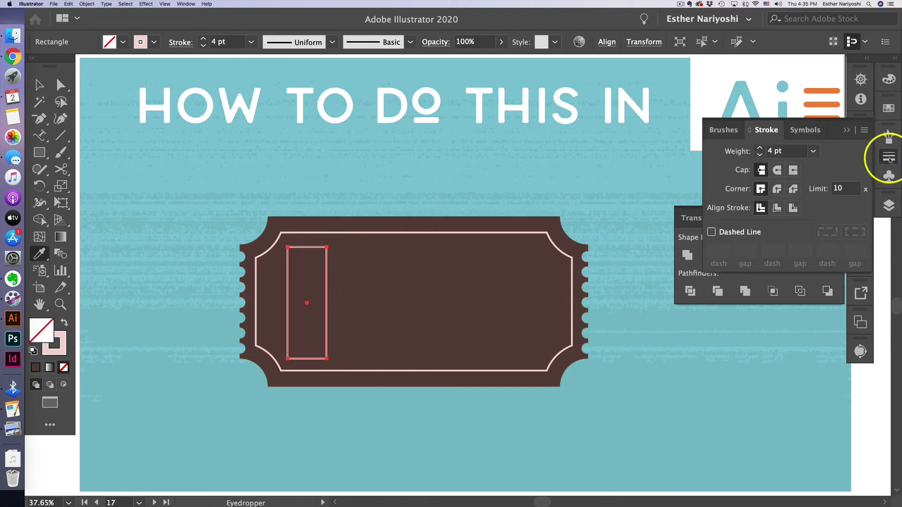
click(182, 45)
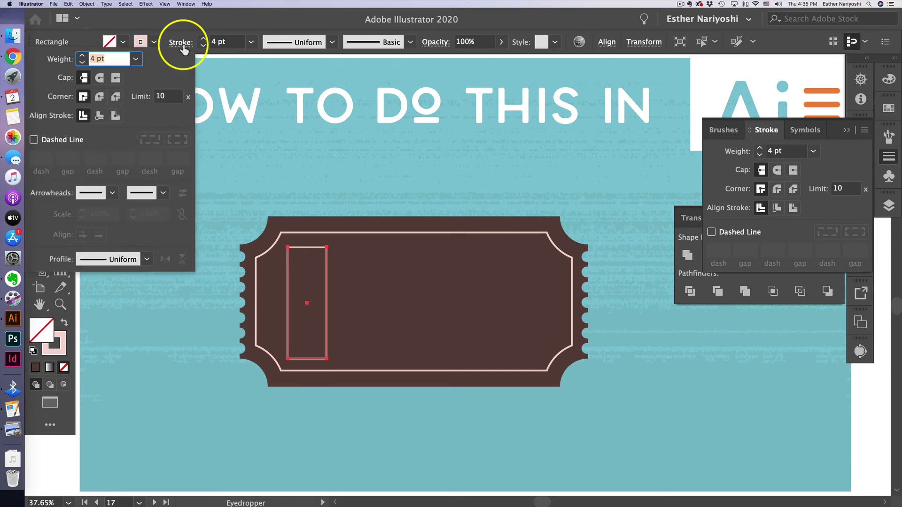
click(61, 141)
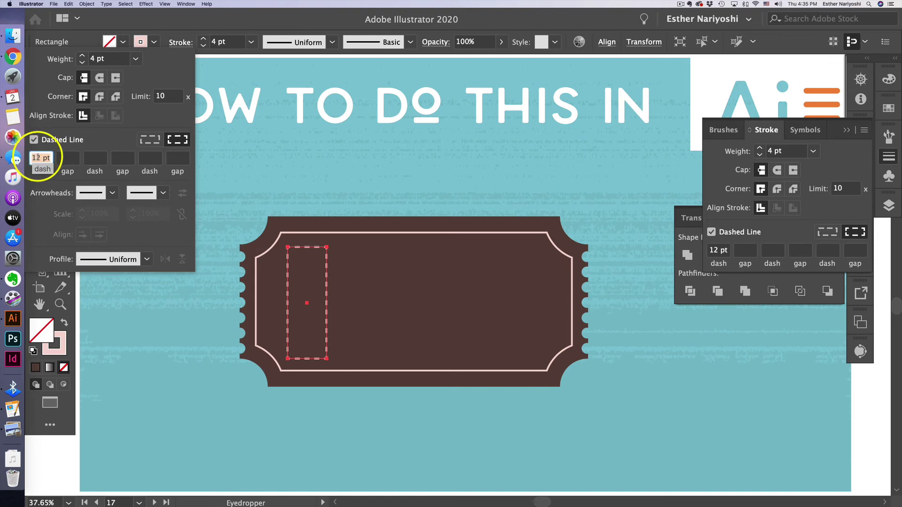
click(99, 78)
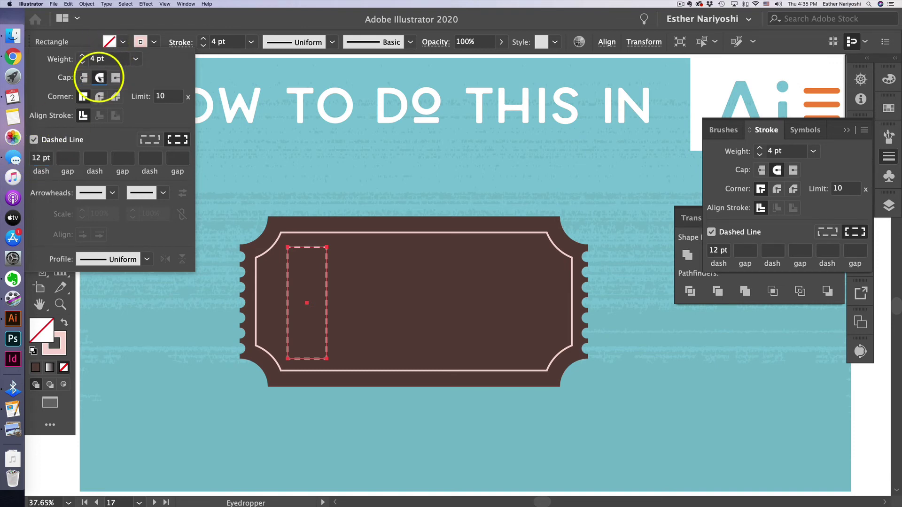
click(43, 159)
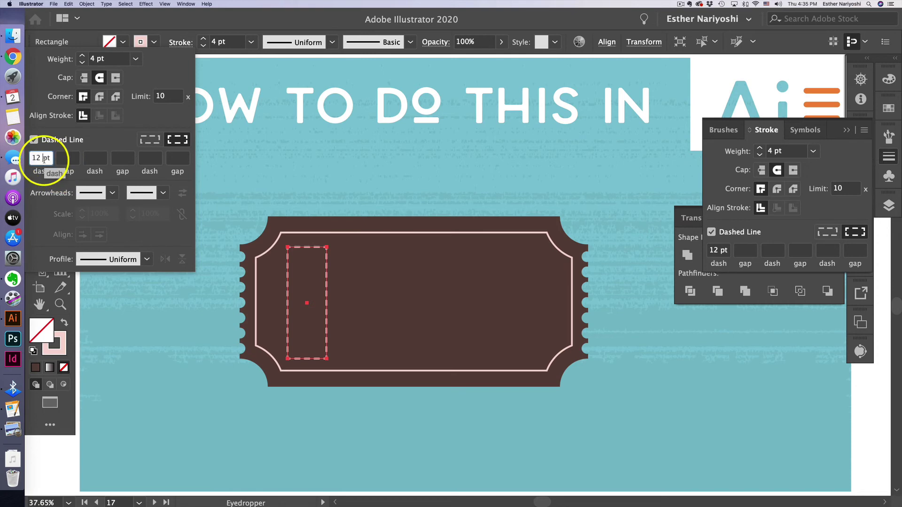
key(Down)
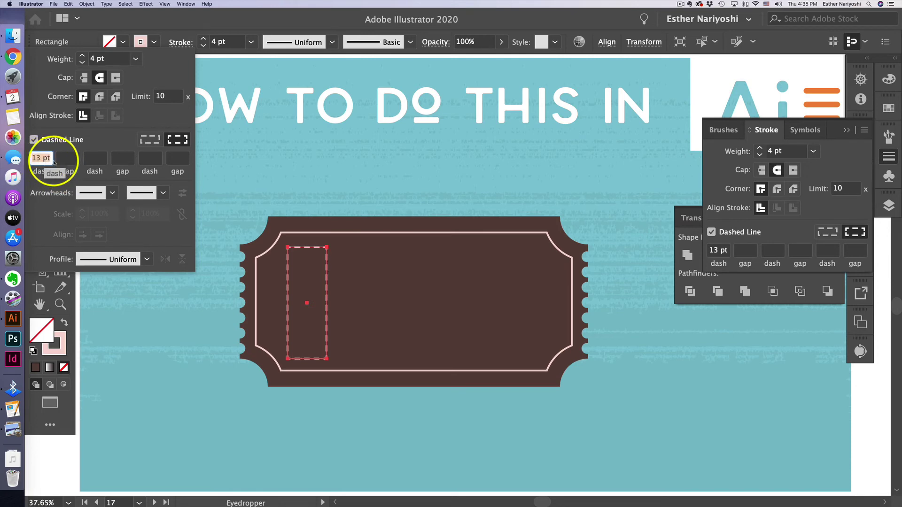
click(67, 158)
key(Up)
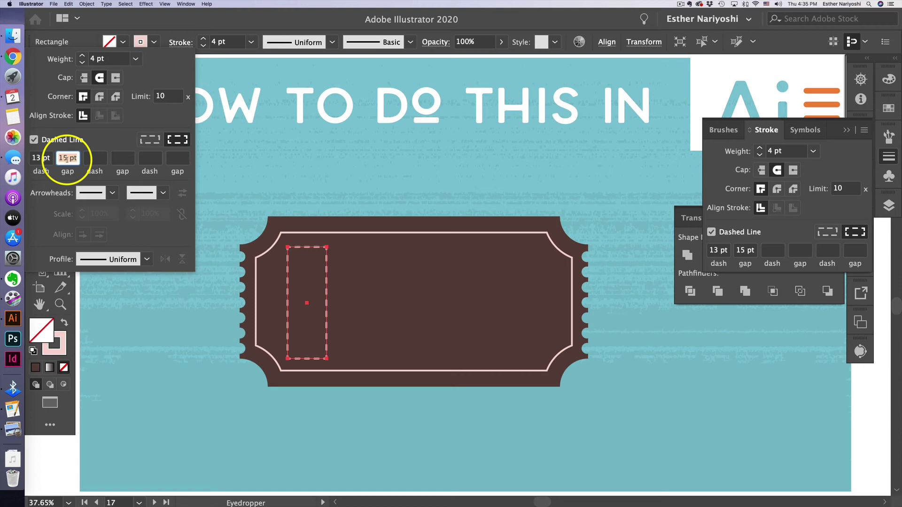
key(BackSpace)
key(Return)
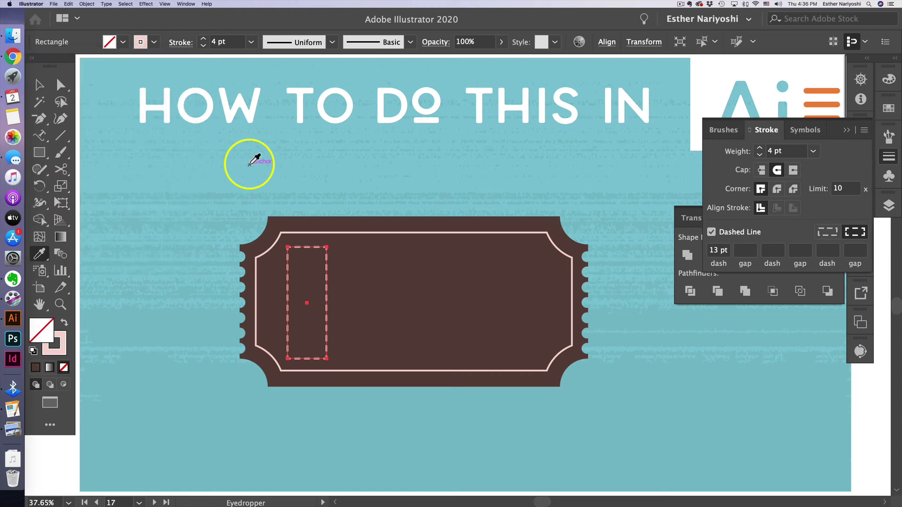
Deselect the rectangle and type the number 092349 as a text line above the ticket.
key(v)
click(250, 169)
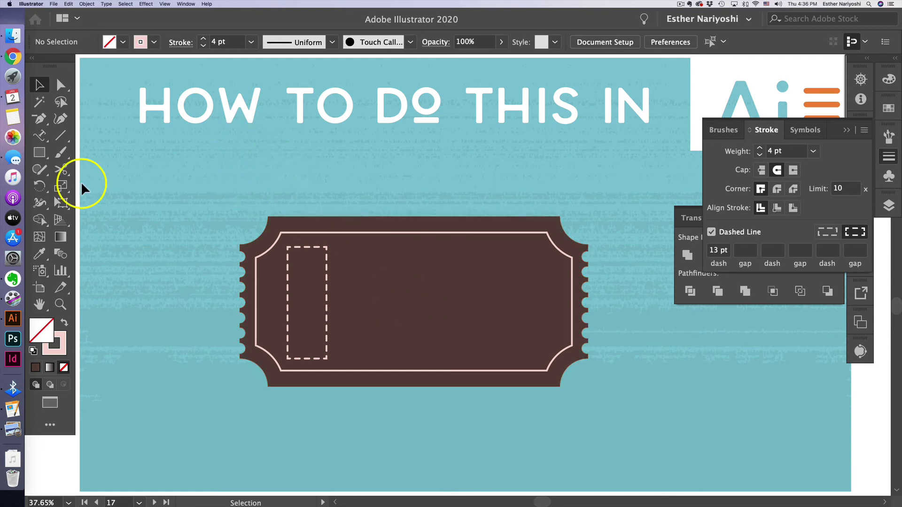
click(40, 136)
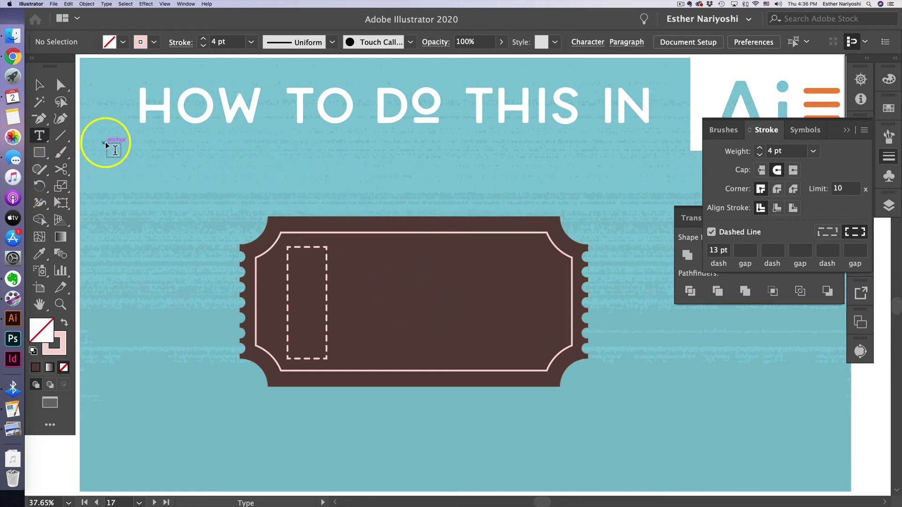
click(348, 188)
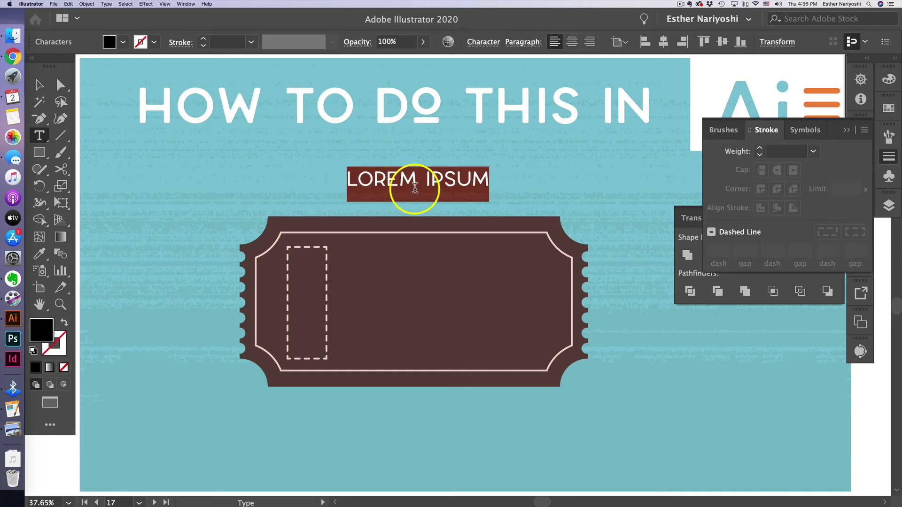
text(09234986)
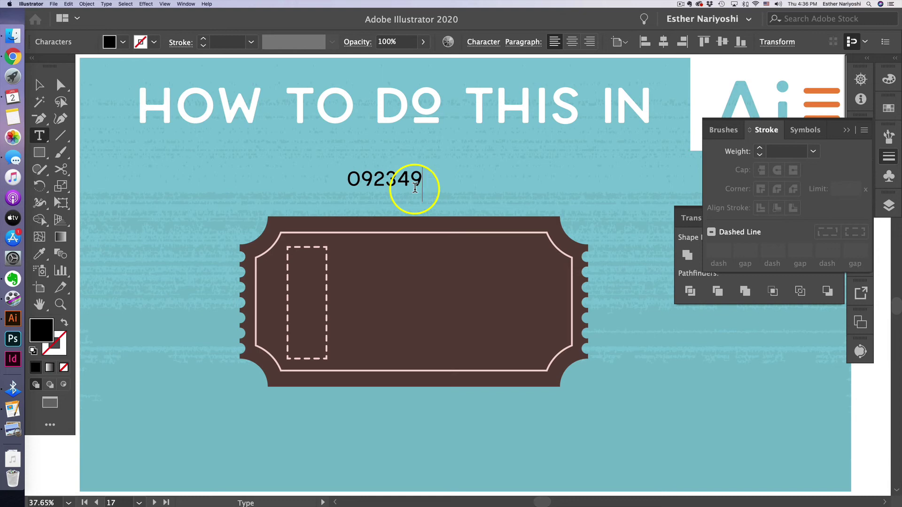
key(Escape)
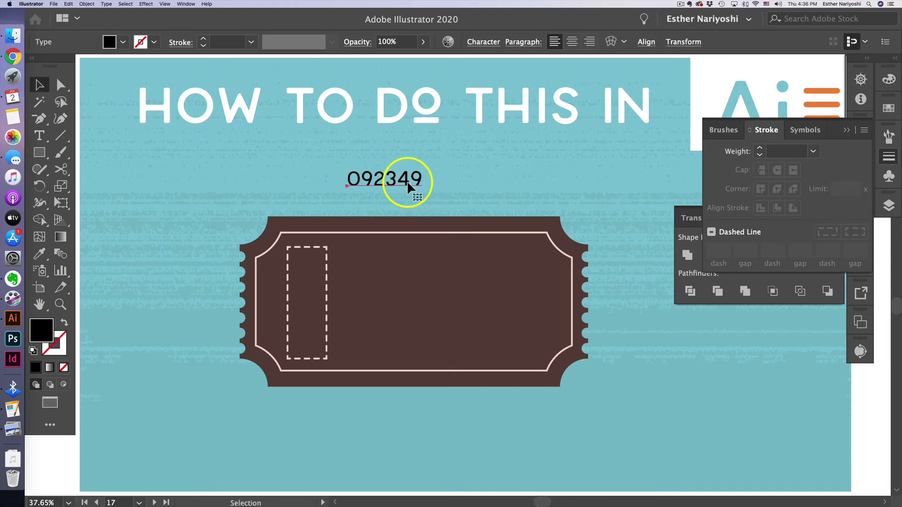
Select all digits of 092349 to recolour the number's fill.
double_click(407, 180)
double_click(407, 180)
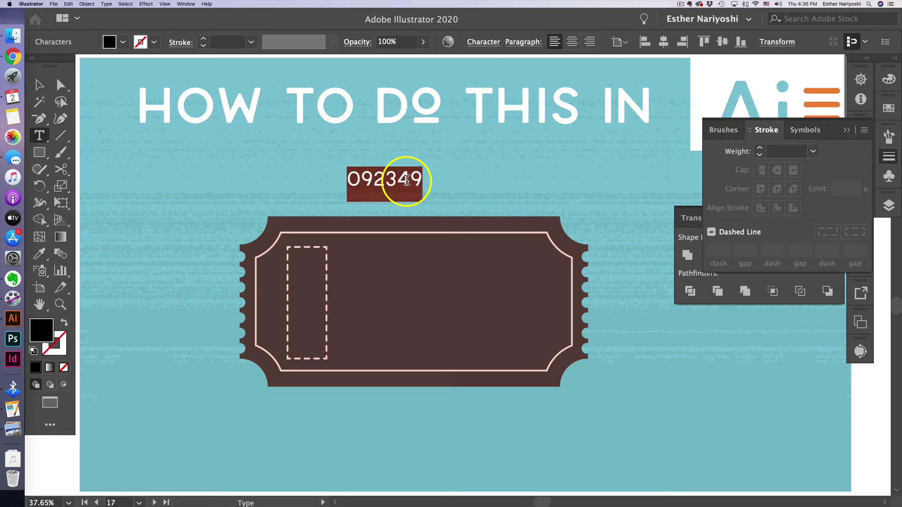
click(41, 334)
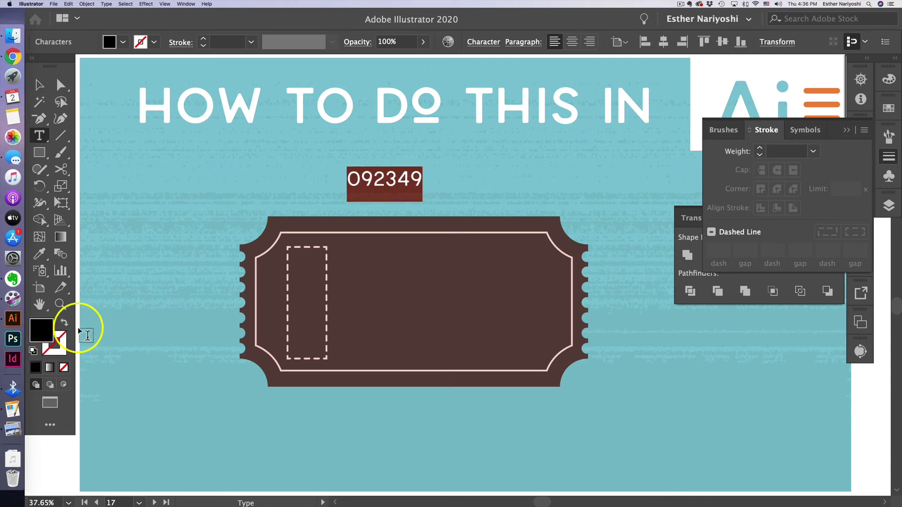
Fill the 092349 number with light pink FCE2DE in the Color Picker.
click(41, 334)
click(267, 126)
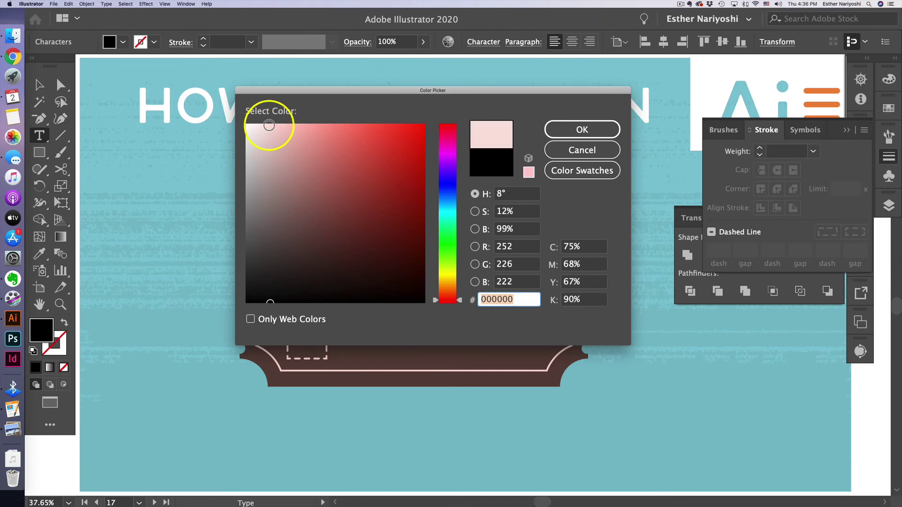
click(596, 132)
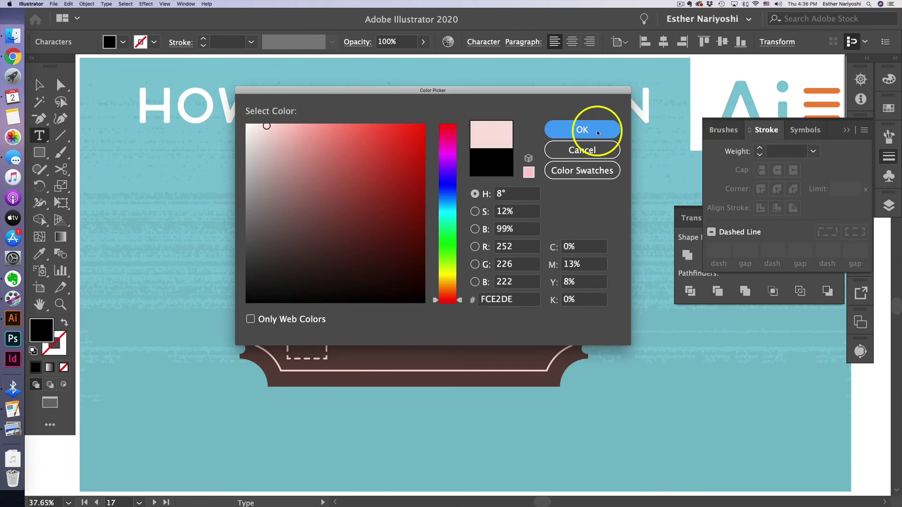
key(Escape)
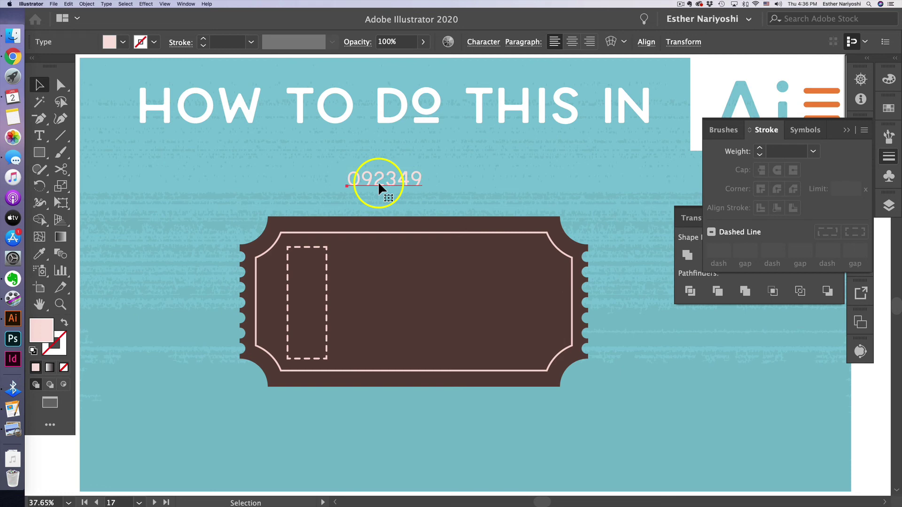
Rotate the number 90° with Free Transform and move it into the dashed rectangle.
key(e)
drag(437, 187, 389, 249)
drag(388, 181, 307, 301)
click(362, 181)
Enlarge the number's font size and nudge it up to fit inside the dashed stub.
key(t)
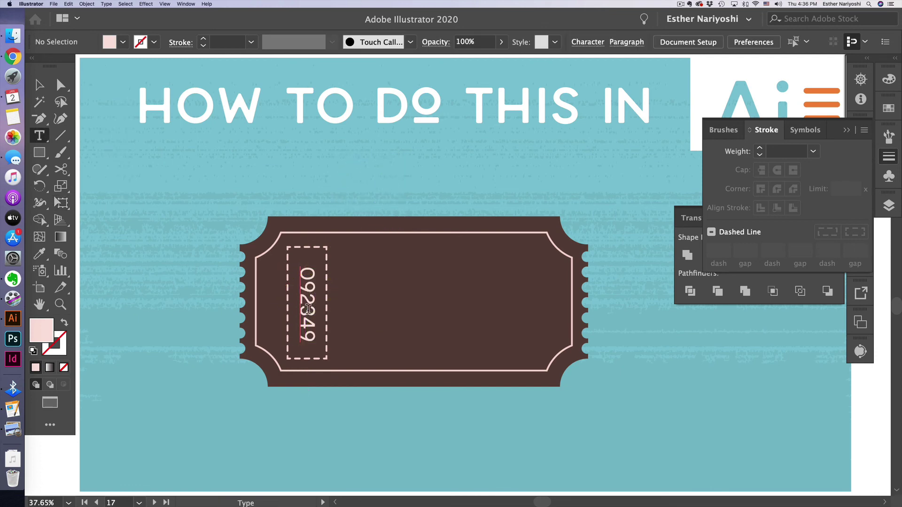
double_click(308, 310)
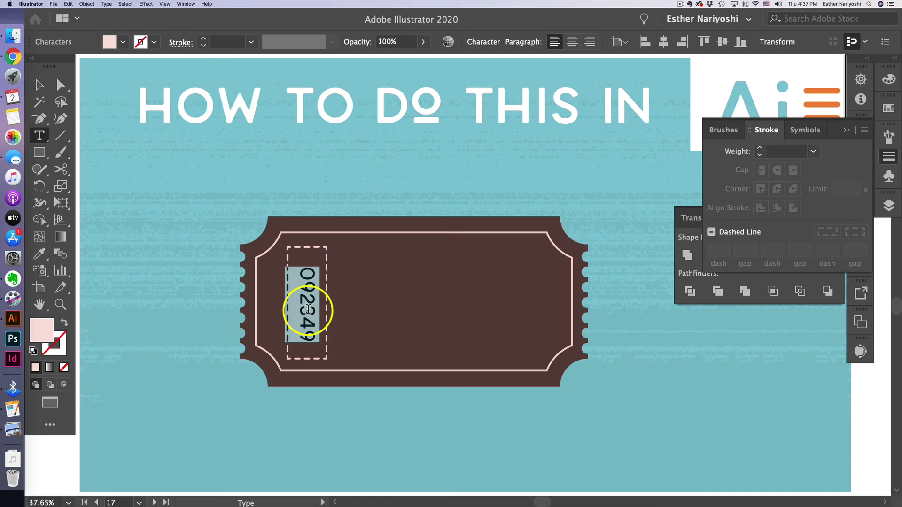
key(super)
key(shift)
key(super+shift+period)
key(super+shift+period)
key(super+shift+period)
key(super+shift+period)
key(super+shift+period)
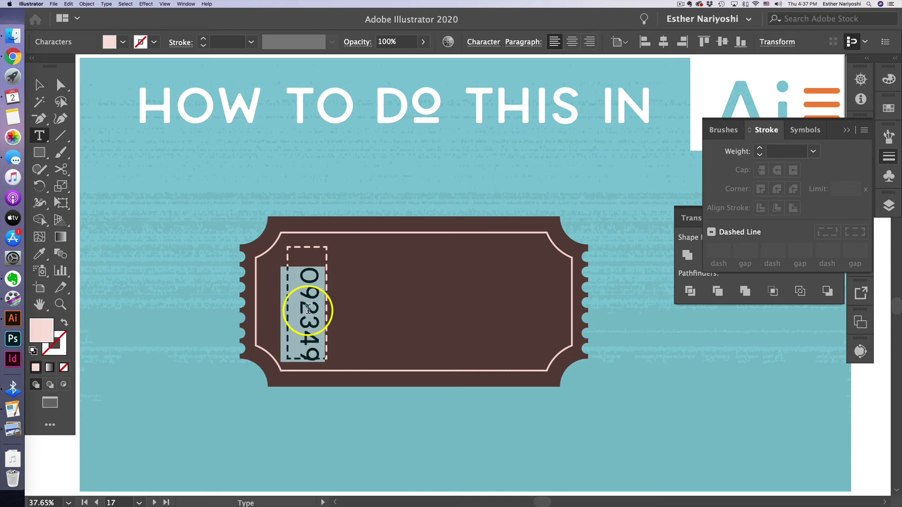
key(Escape)
mouse_move(306, 313)
mouse_down()
mouse_move(316, 306)
mouse_move(302, 296)
mouse_move(304, 303)
mouse_up()
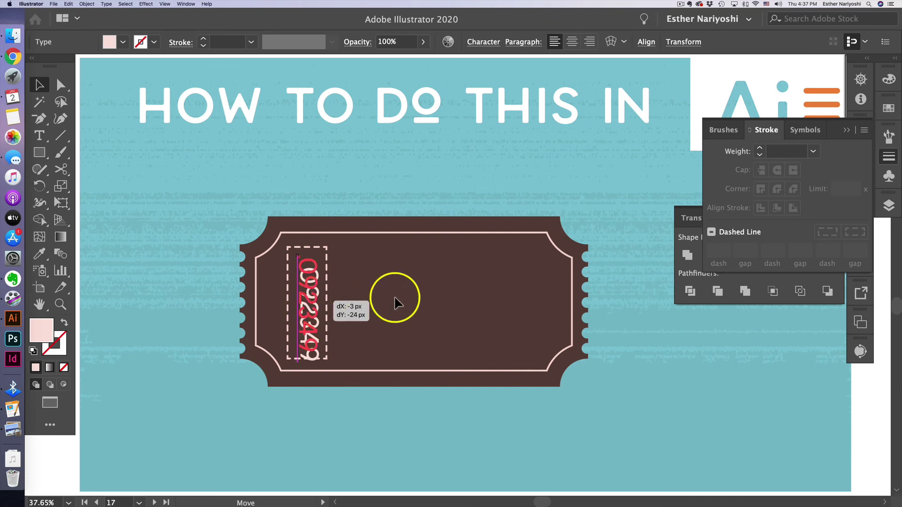
click(394, 296)
click(409, 173)
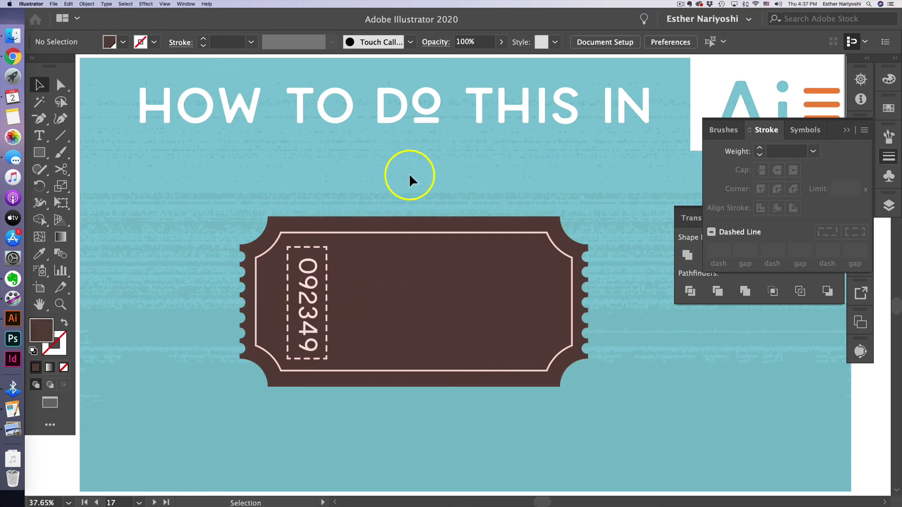
Type RAFFLE TICKET on the ticket, enlarge it twice and shift it down-left.
key(t)
click(367, 274)
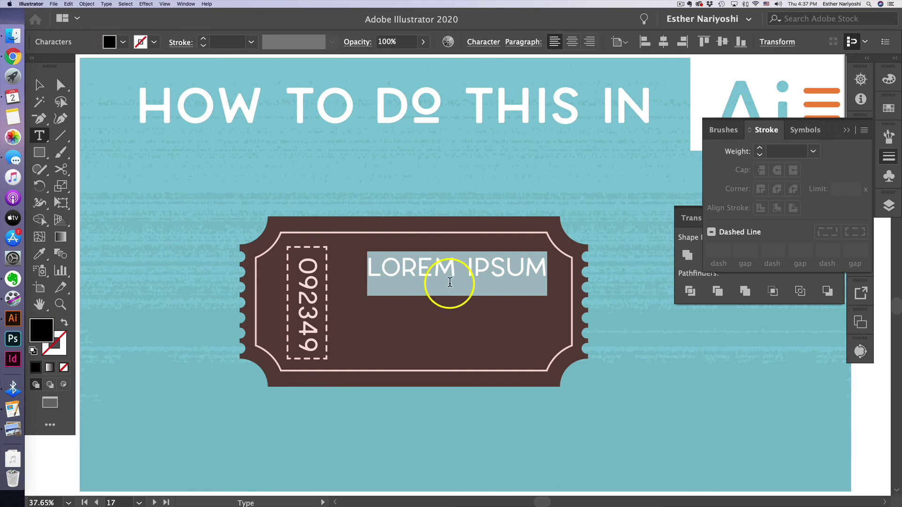
text(RAFF)
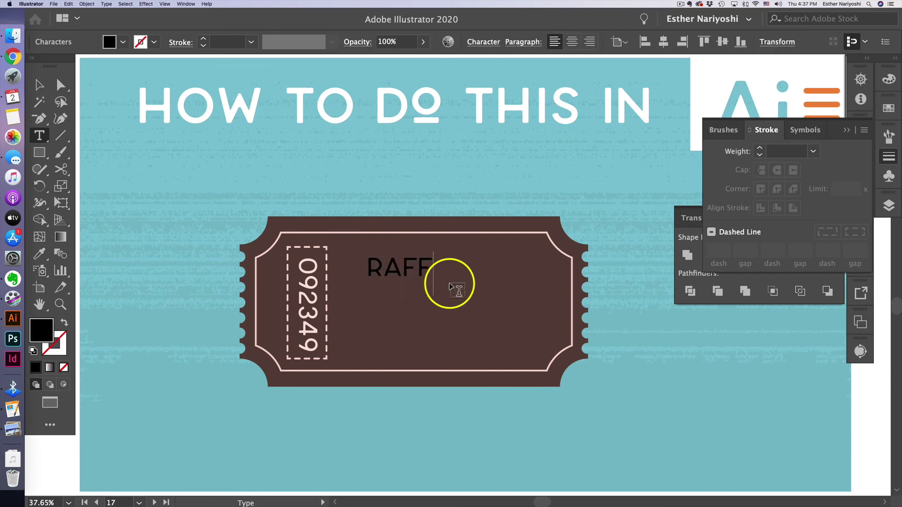
text(LE )
text(TICKET)
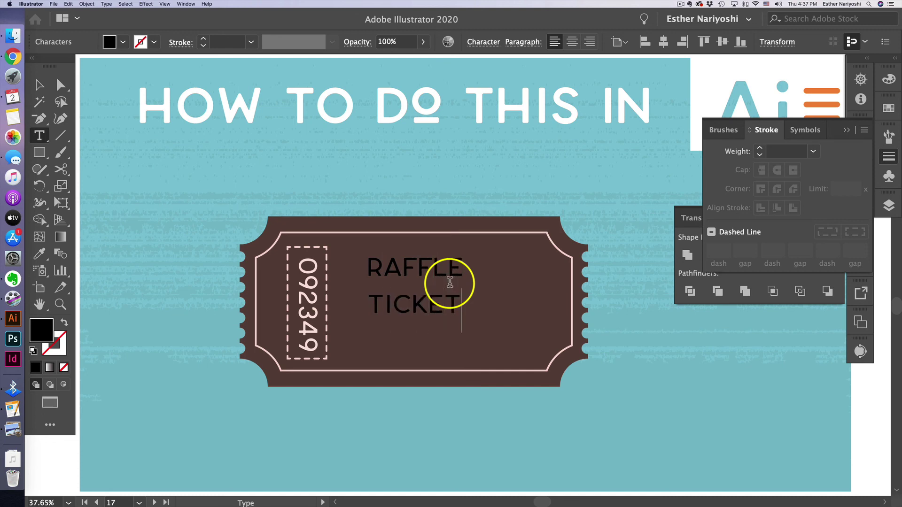
key(super+a)
key(super+shift+period)
key(super+shift+period)
key(super+shift+period)
key(super+shift+period)
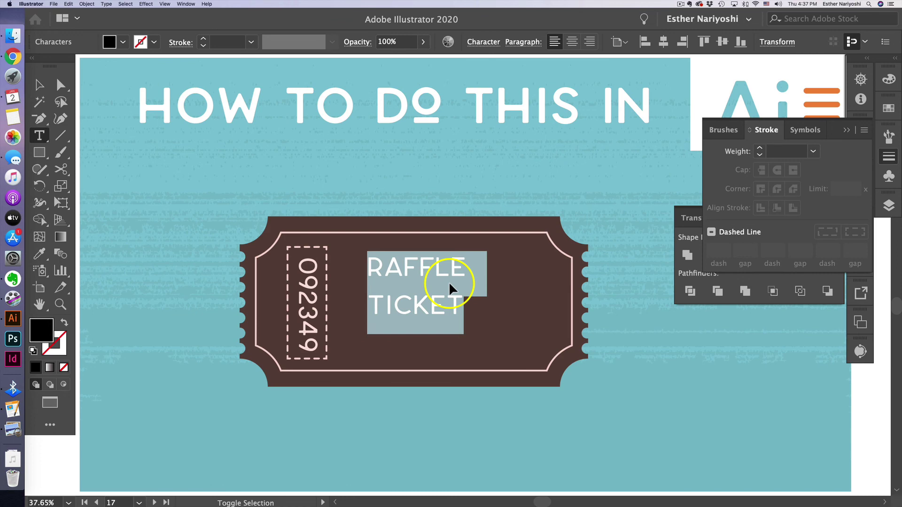
key(super+shift+period)
key(super+shift+period)
key(super+shift+period)
key(super+shift+period)
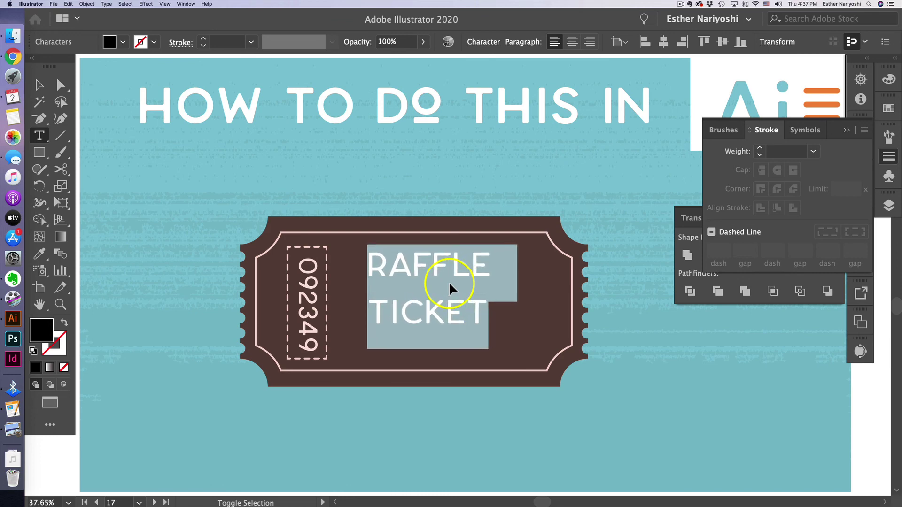
key(Escape)
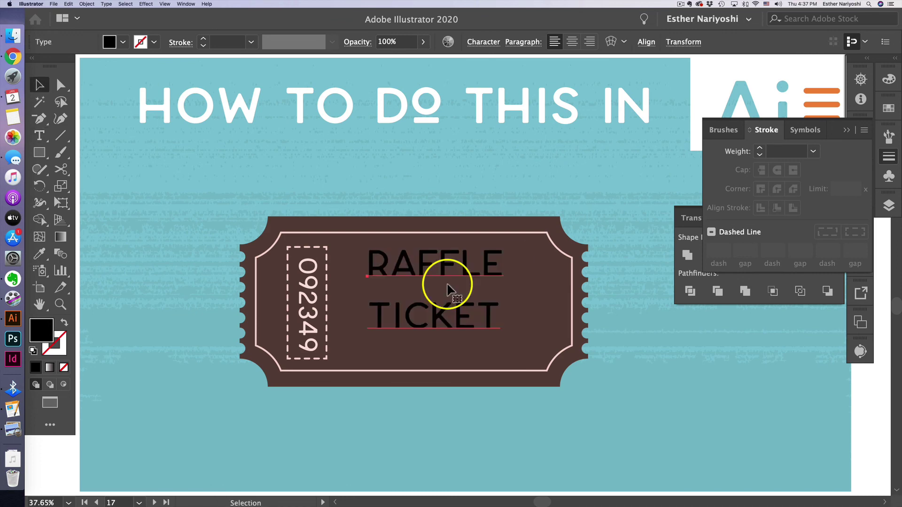
drag(450, 268, 447, 284)
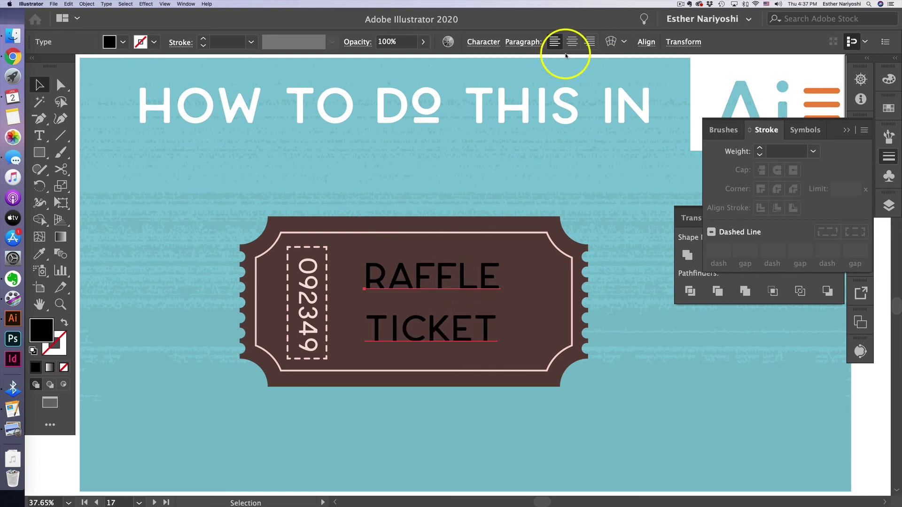
Give the text a lavender fill and apply Color Group 1 in Recolor Artwork.
double_click(44, 332)
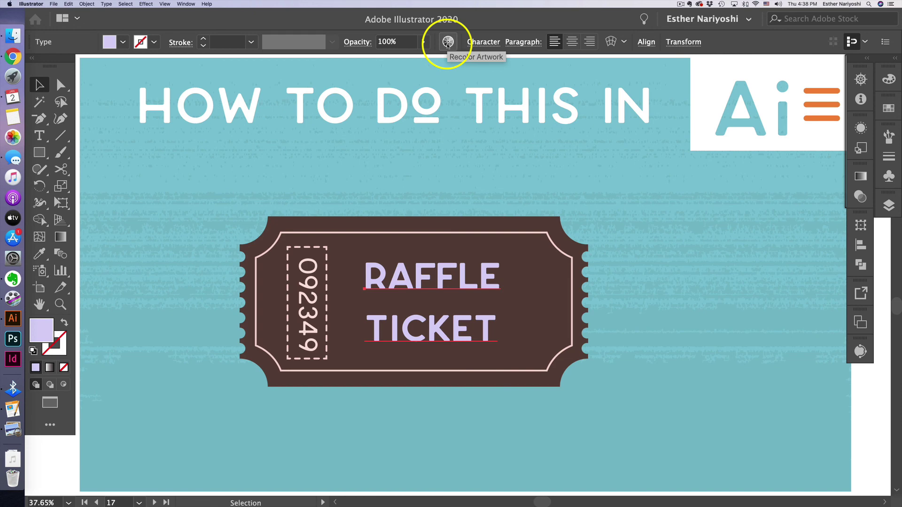
click(448, 43)
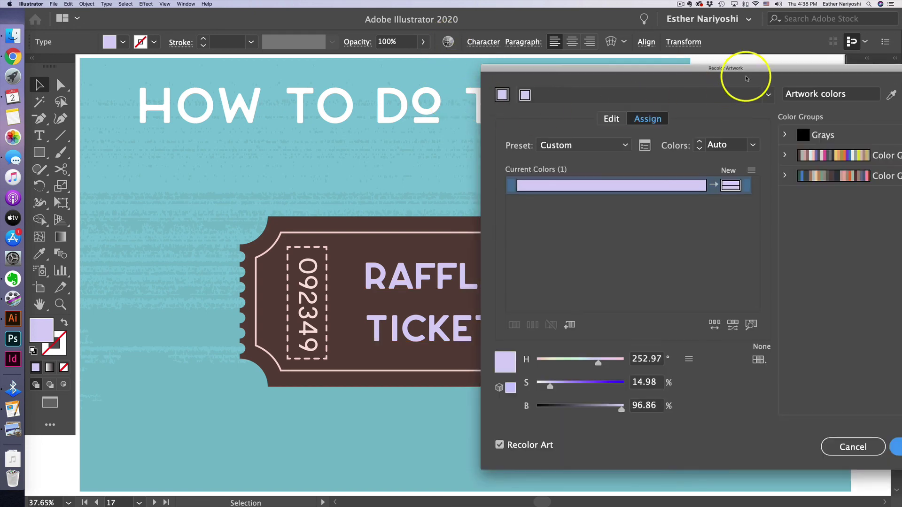
drag(759, 66, 735, 72)
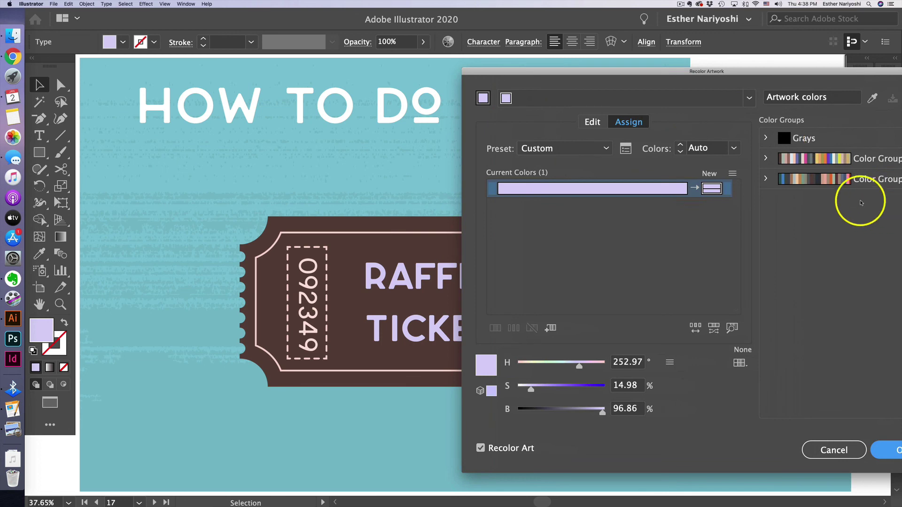
click(807, 183)
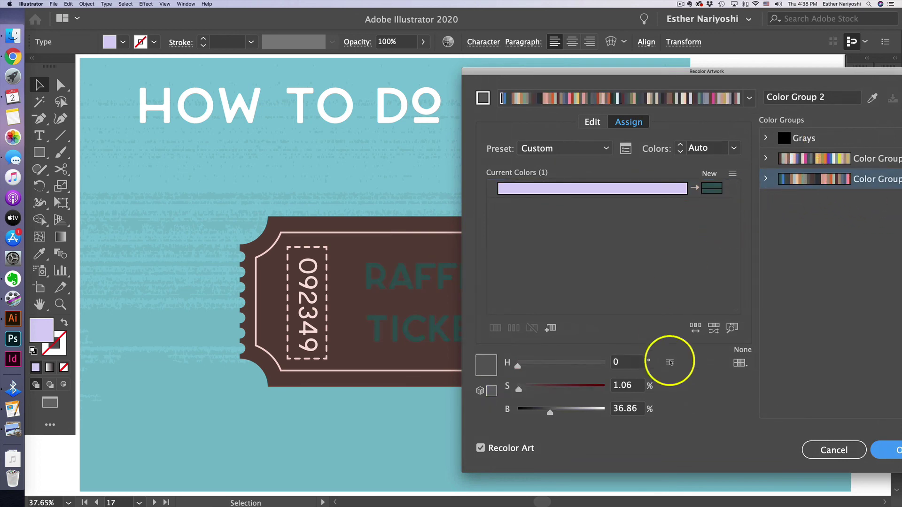
click(792, 159)
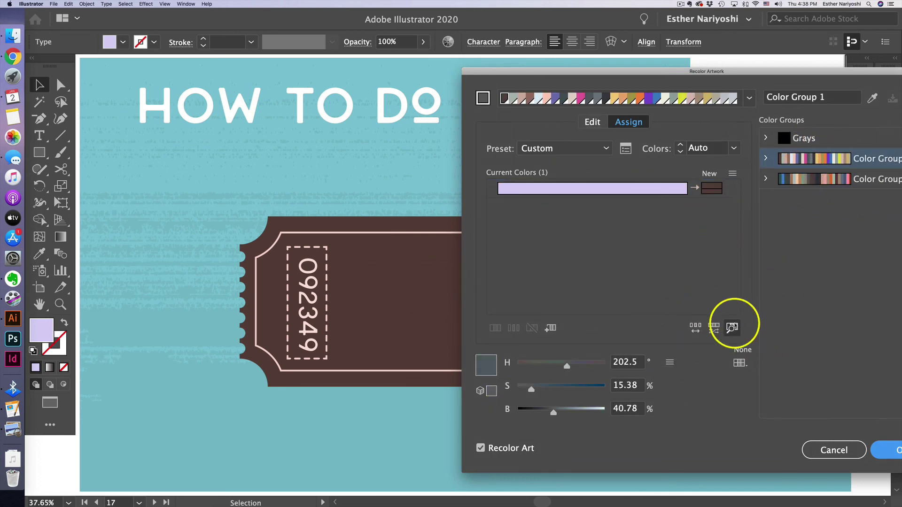
Randomize the colour order until the text turns yellow, then confirm and save the group.
click(695, 329)
click(696, 329)
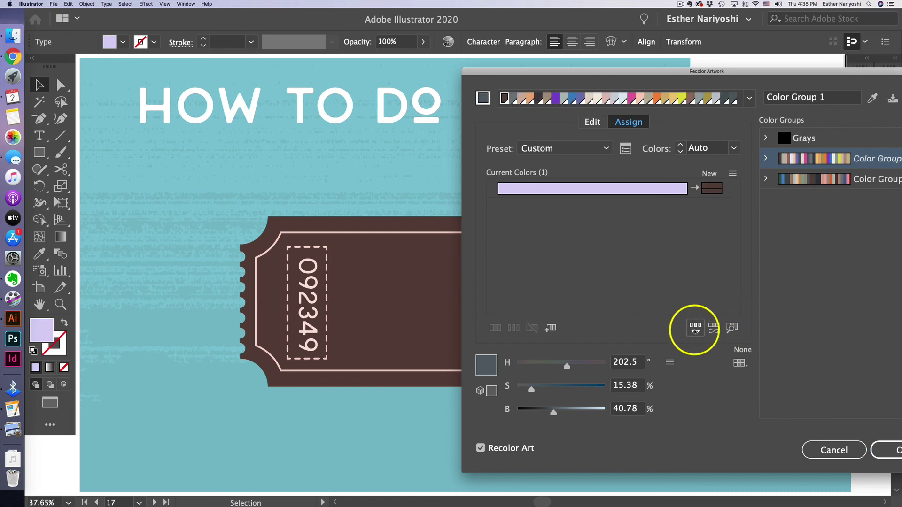
click(695, 329)
click(695, 329)
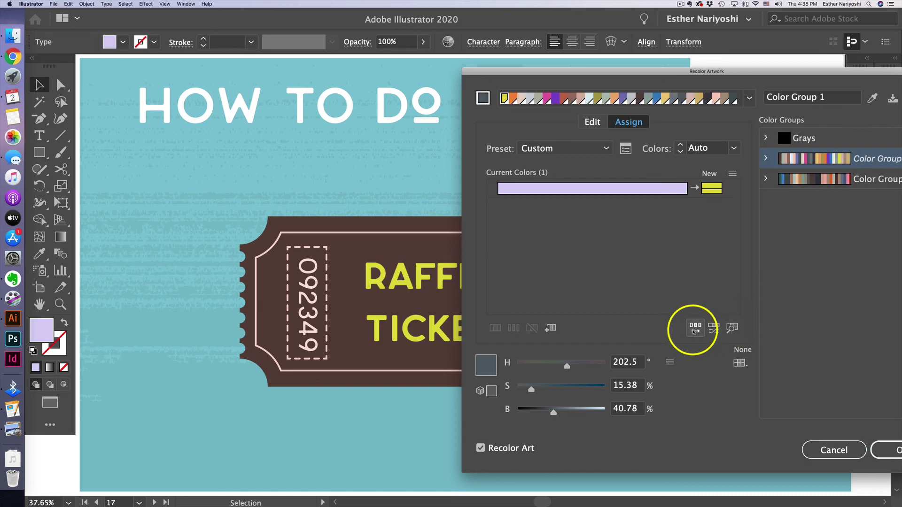
drag(761, 72, 466, 34)
click(606, 415)
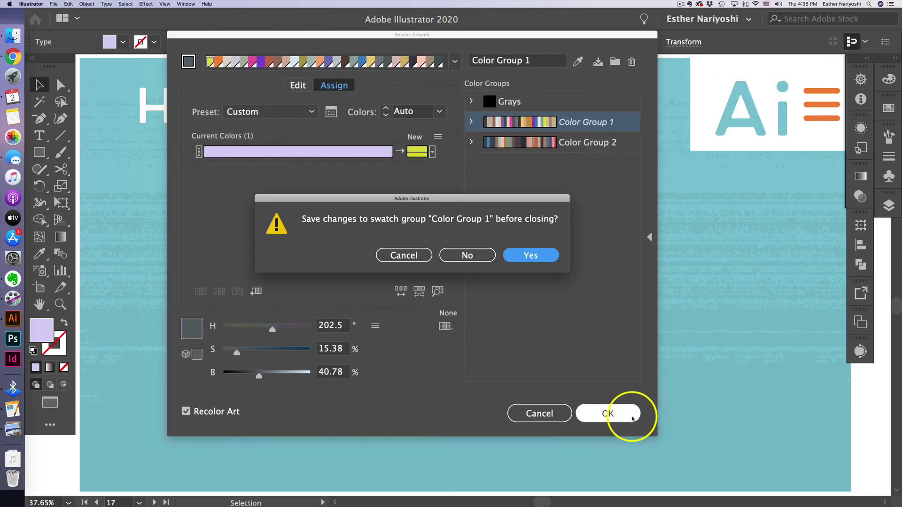
click(535, 256)
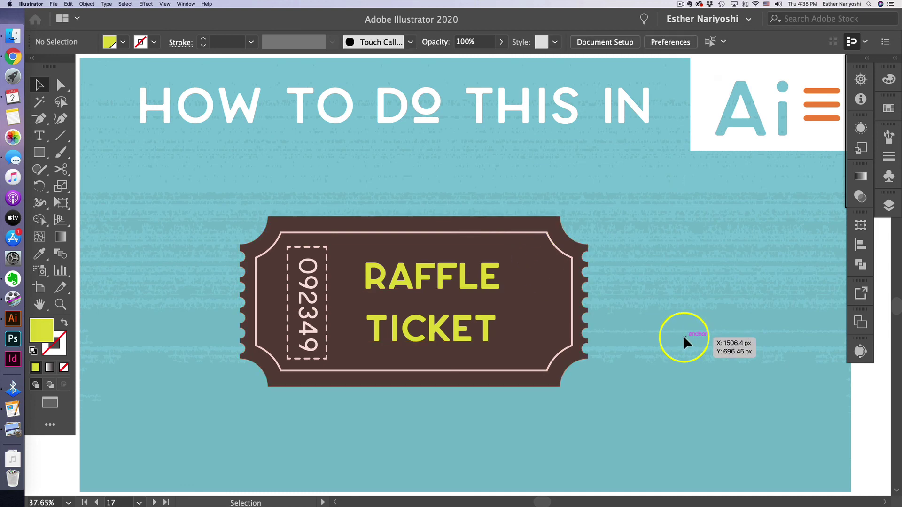